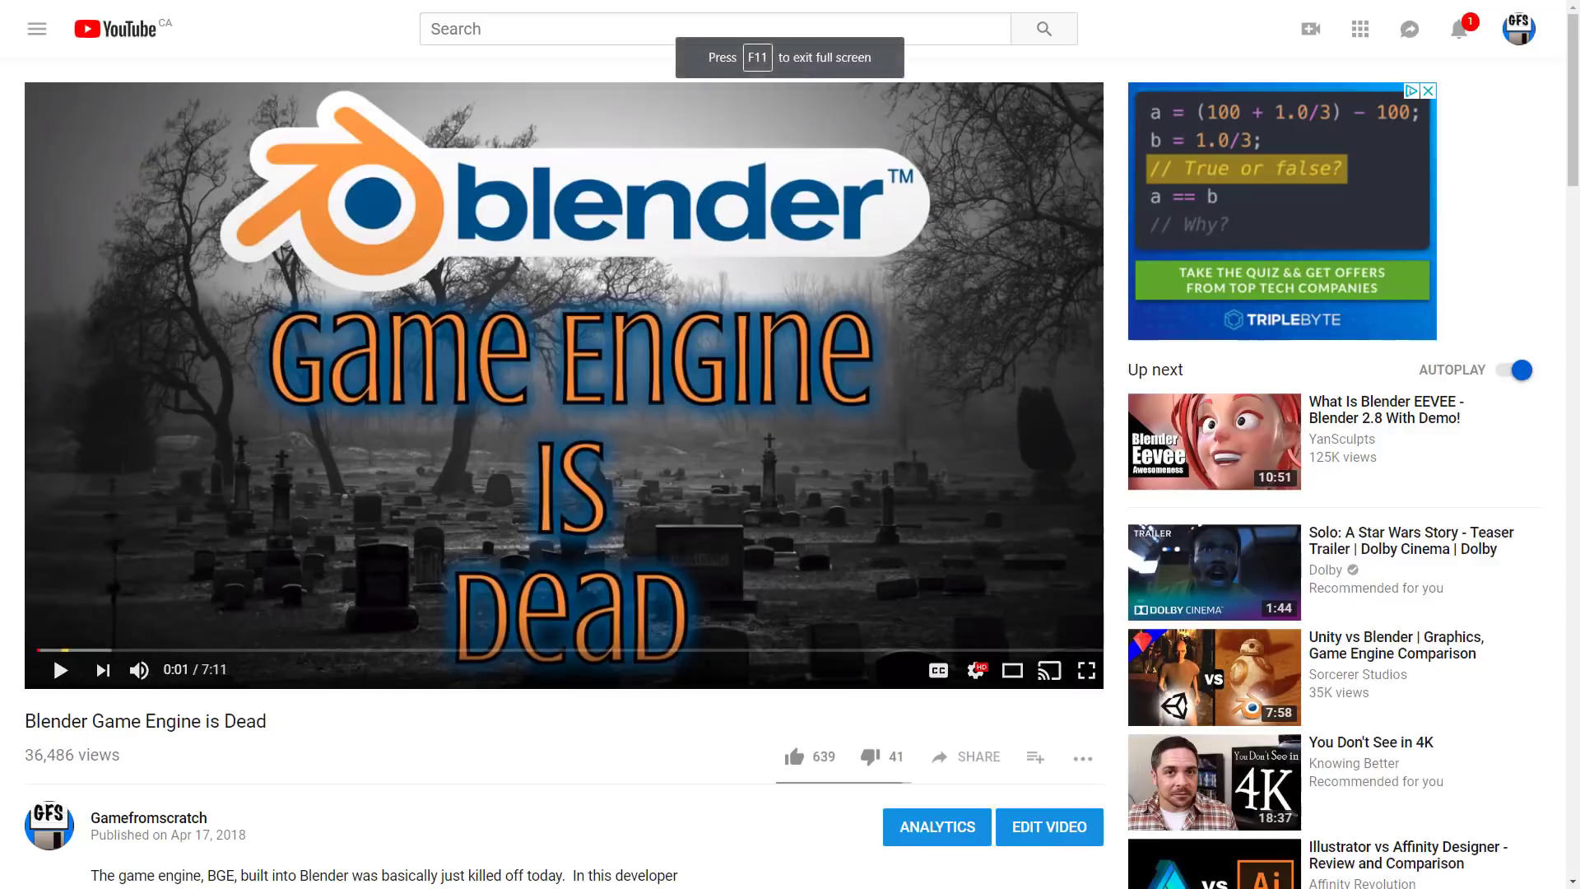
# Switch to the UPBGE website and scroll toward its 'Our websites' list
pyautogui.hotkey('ctrl', 'Tab')
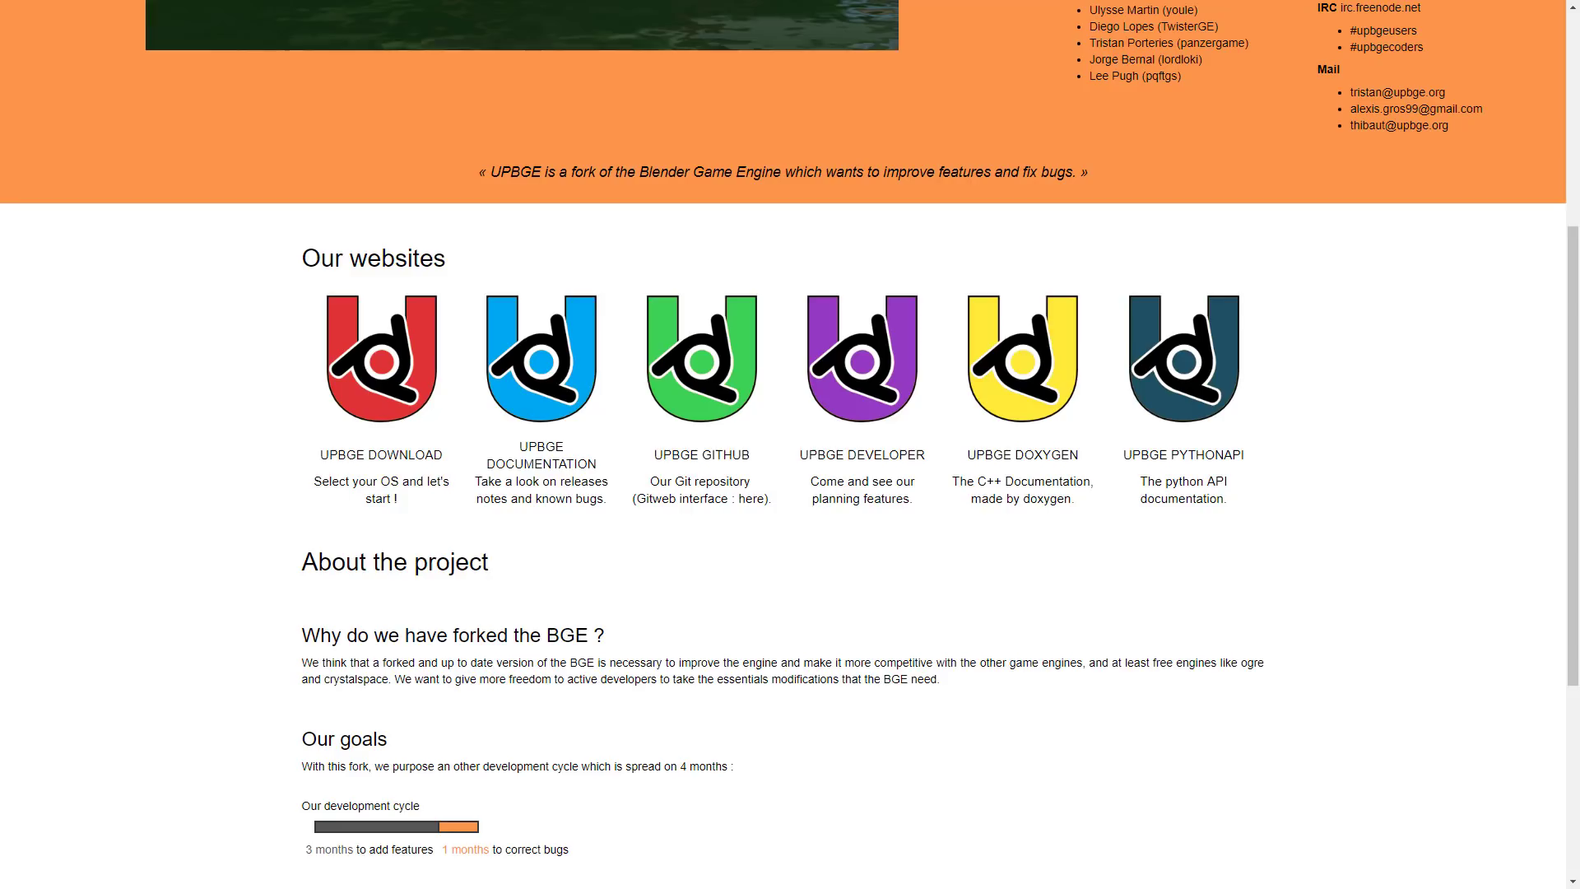
pyautogui.scroll(5, 850, 672)
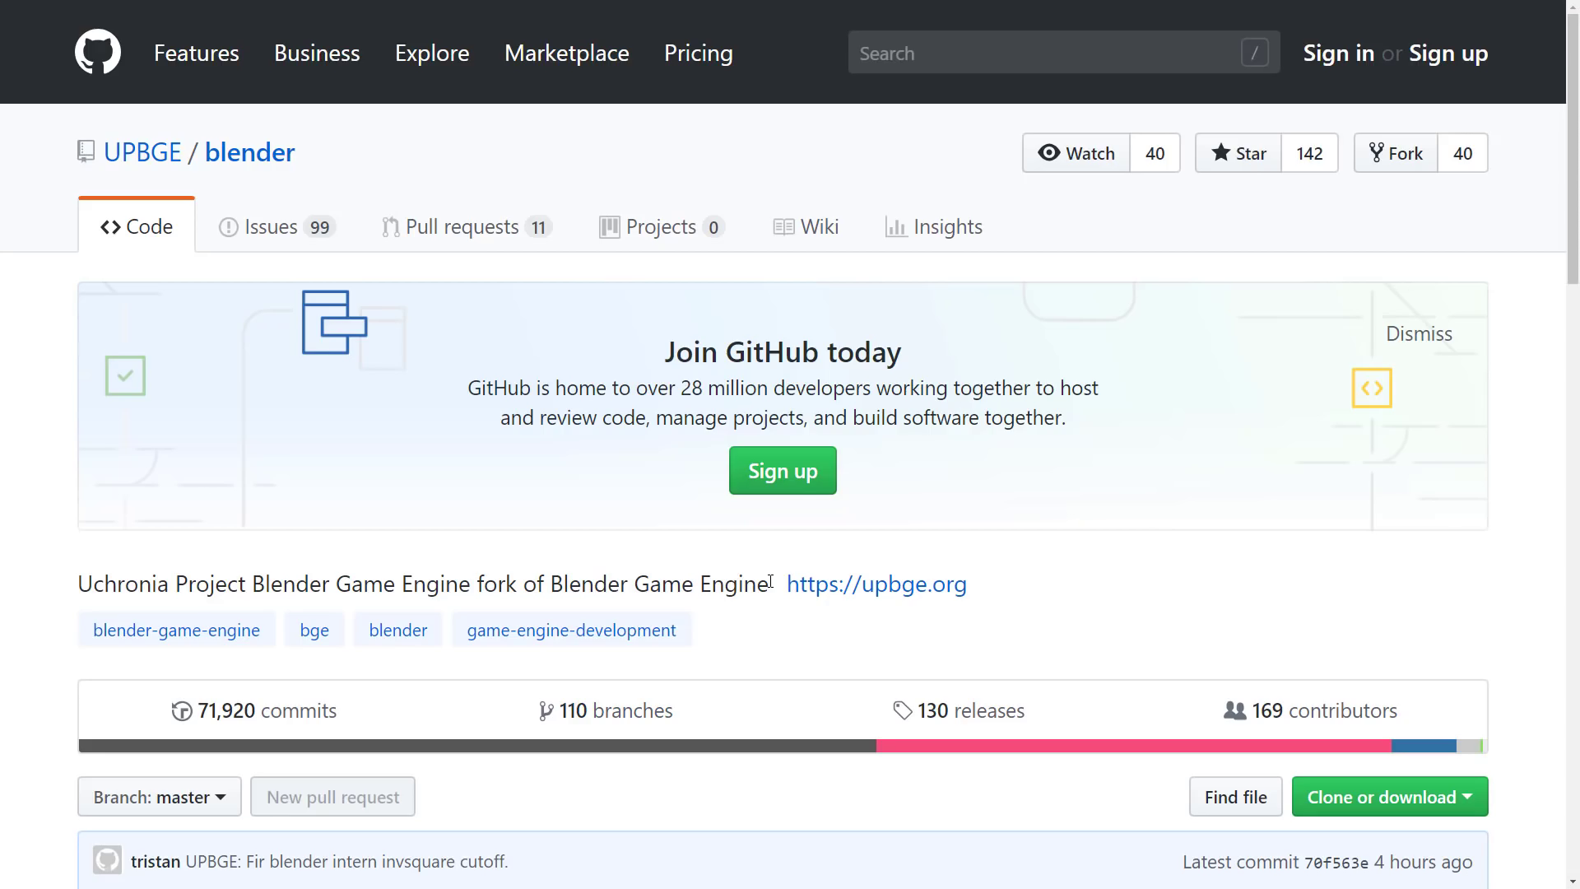
pyautogui.scroll(-8, 771, 582)
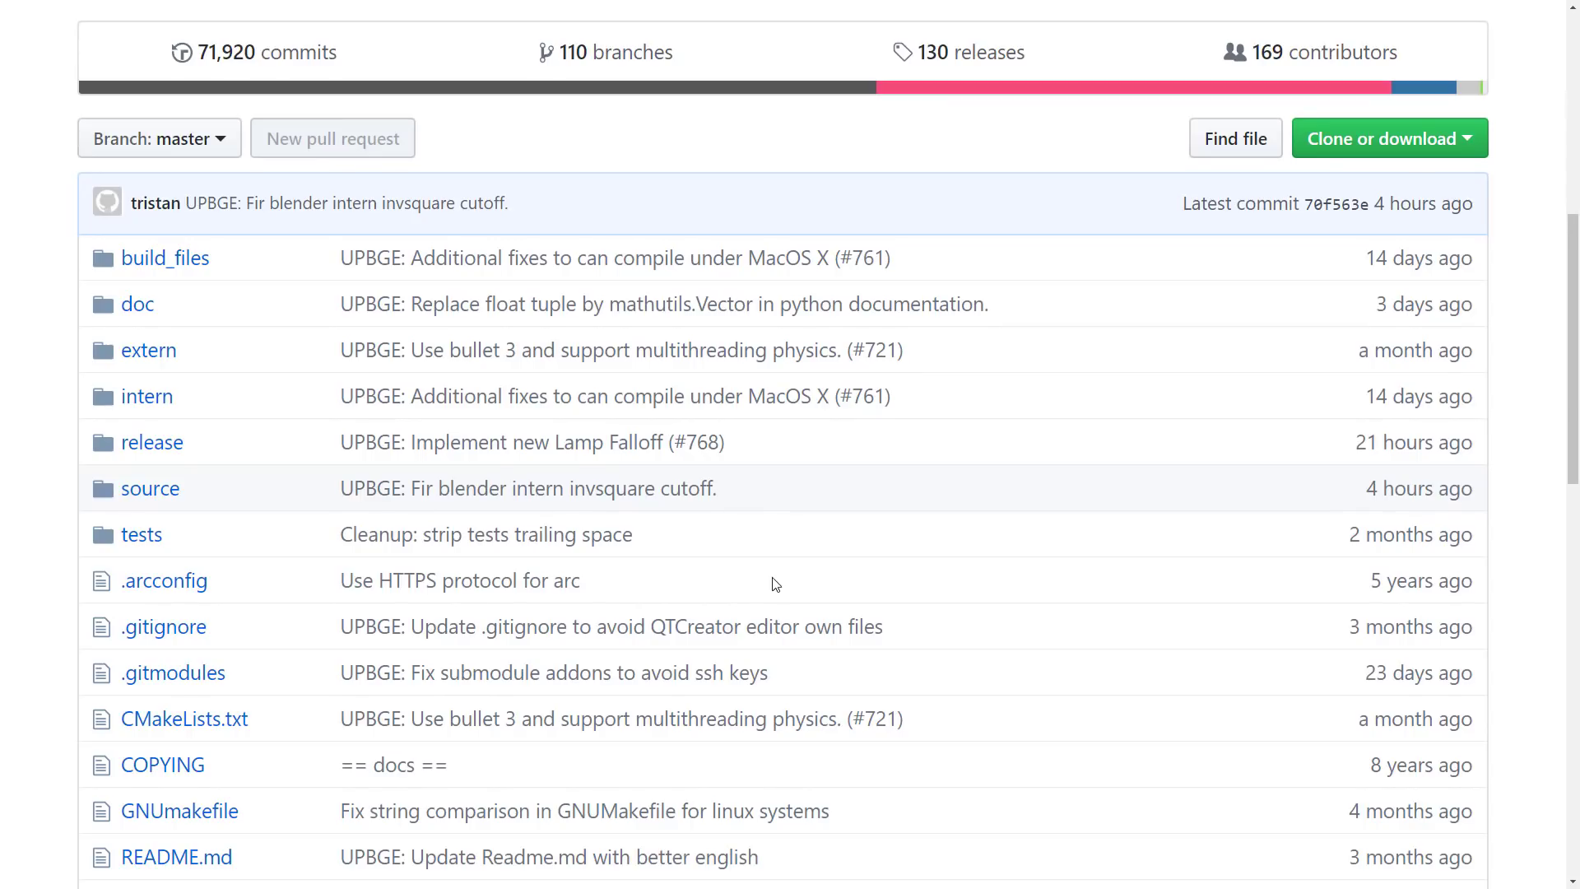
pyautogui.scroll(3, 771, 586)
pyautogui.scroll(-3, 790, 469)
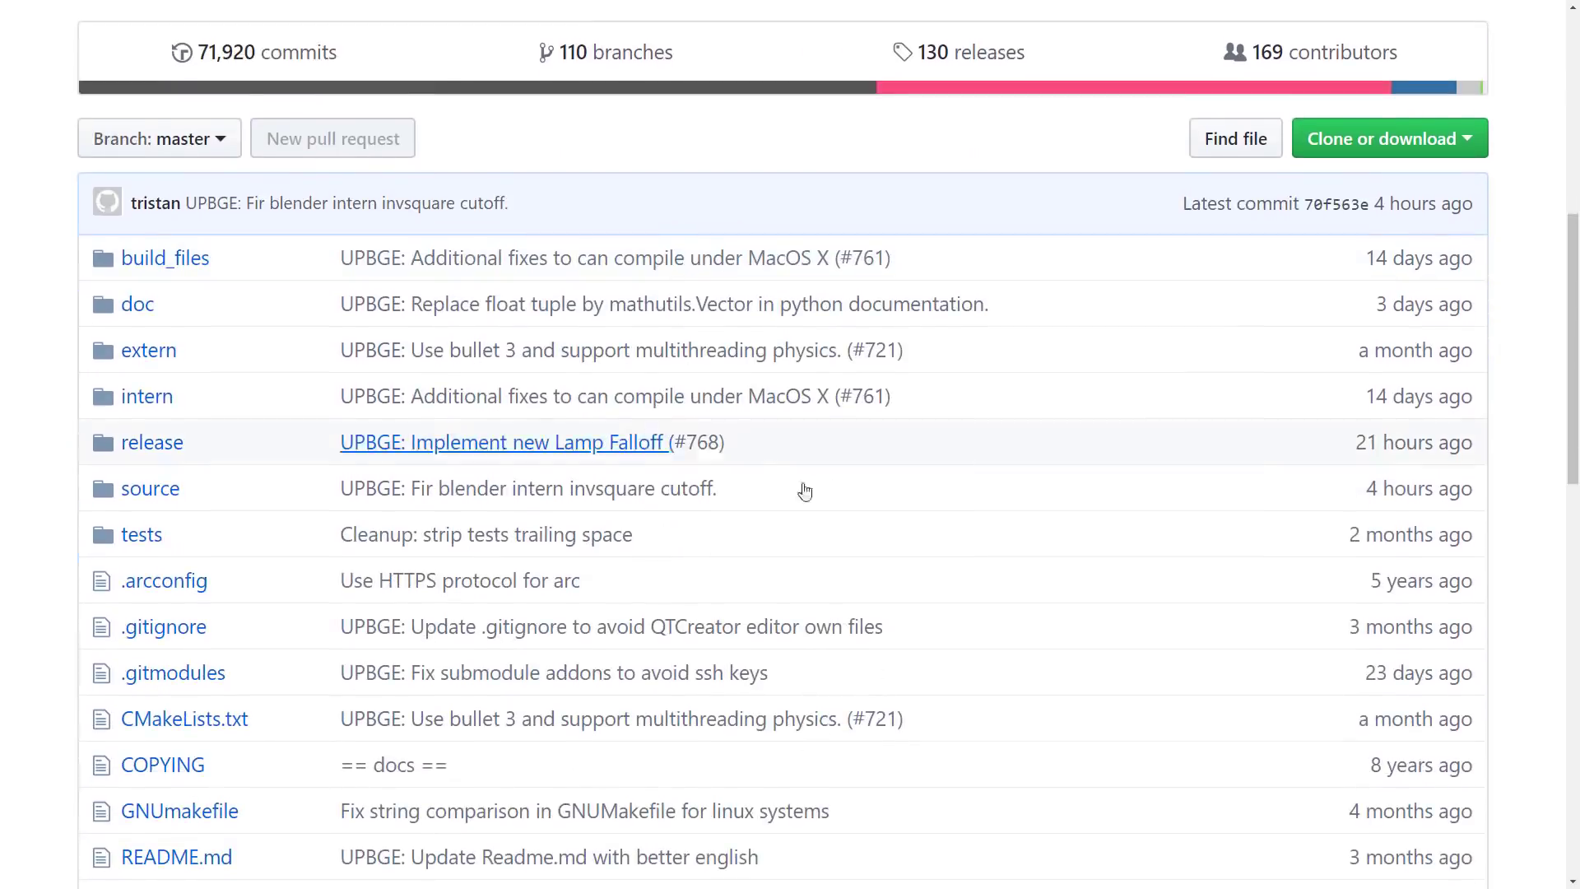
pyautogui.scroll(-1, 1114, 610)
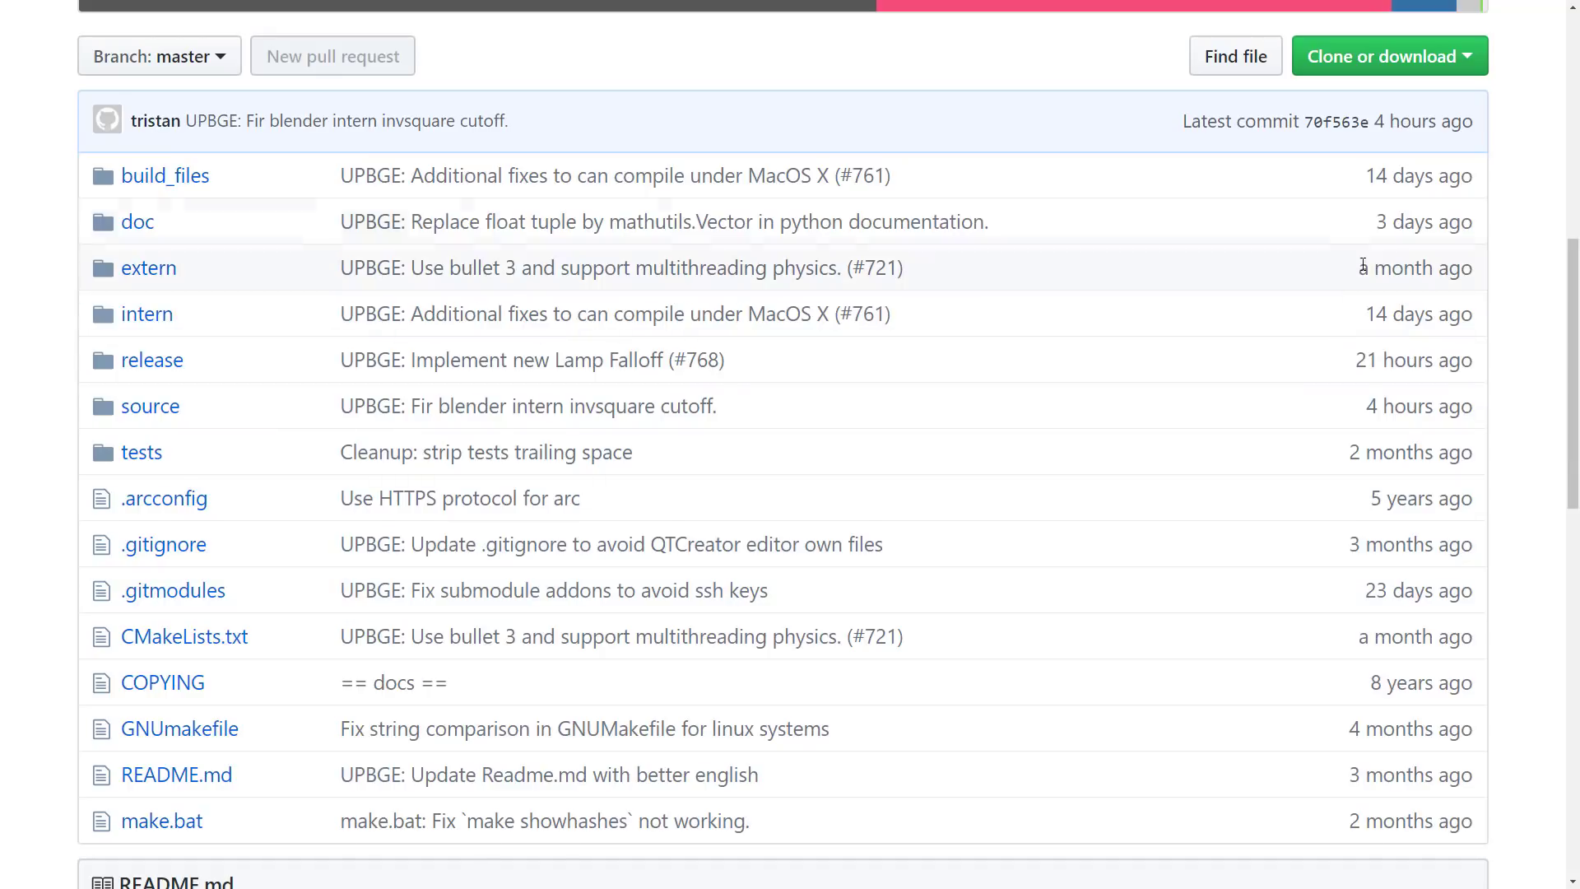
pyautogui.scroll(-1, 1306, 432)
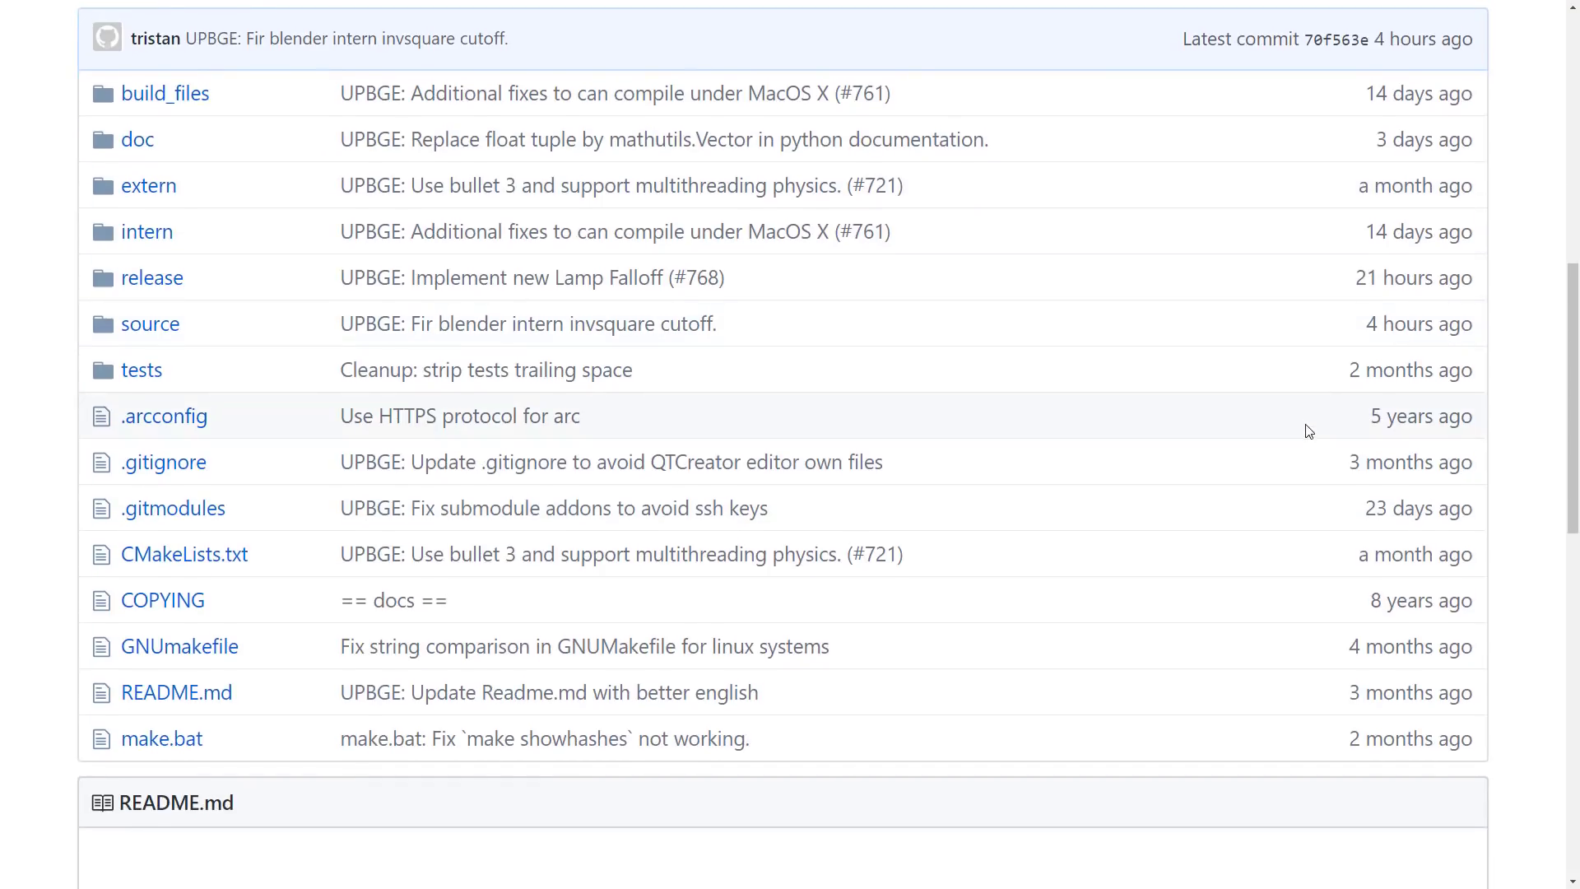
pyautogui.scroll(-12, 1308, 431)
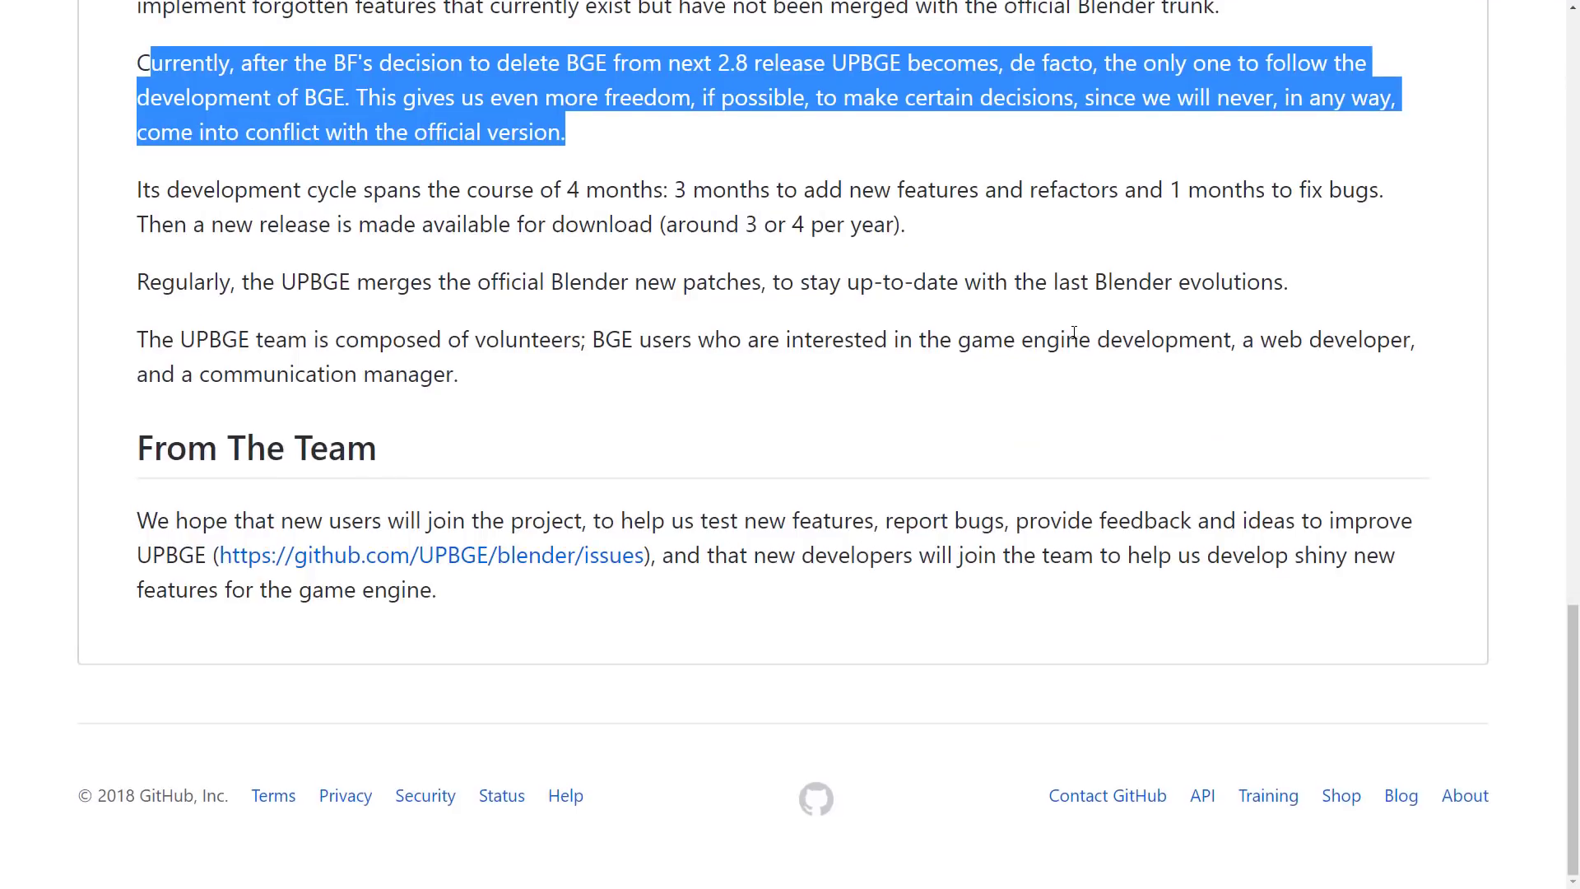
pyautogui.scroll(2, 1070, 337)
pyautogui.click(1051, 362)
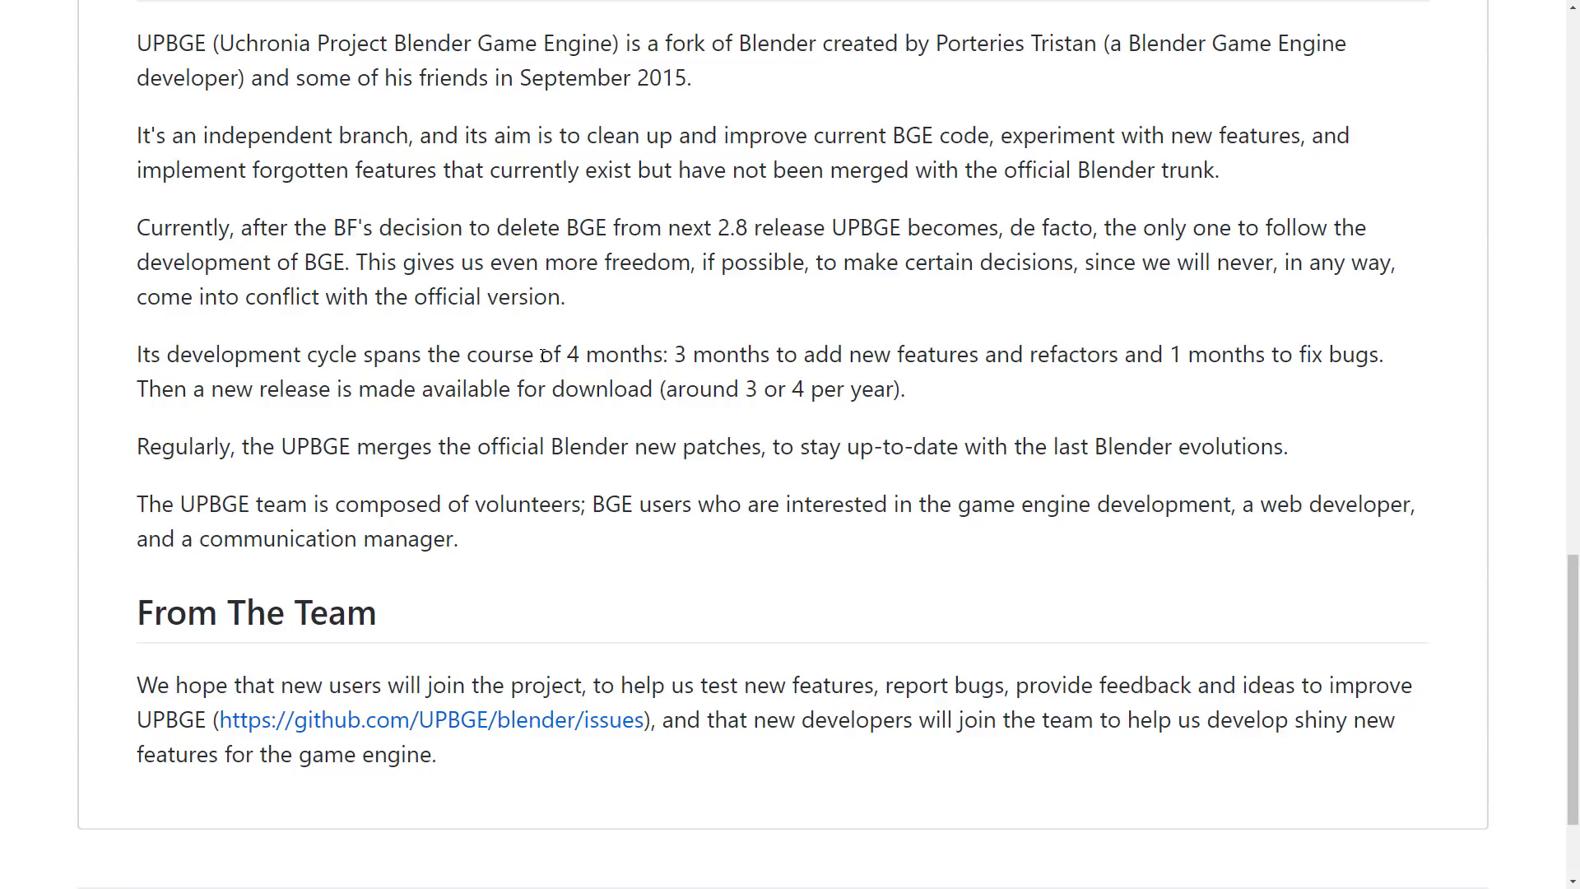
pyautogui.hotkey('ctrl', 'Tab')
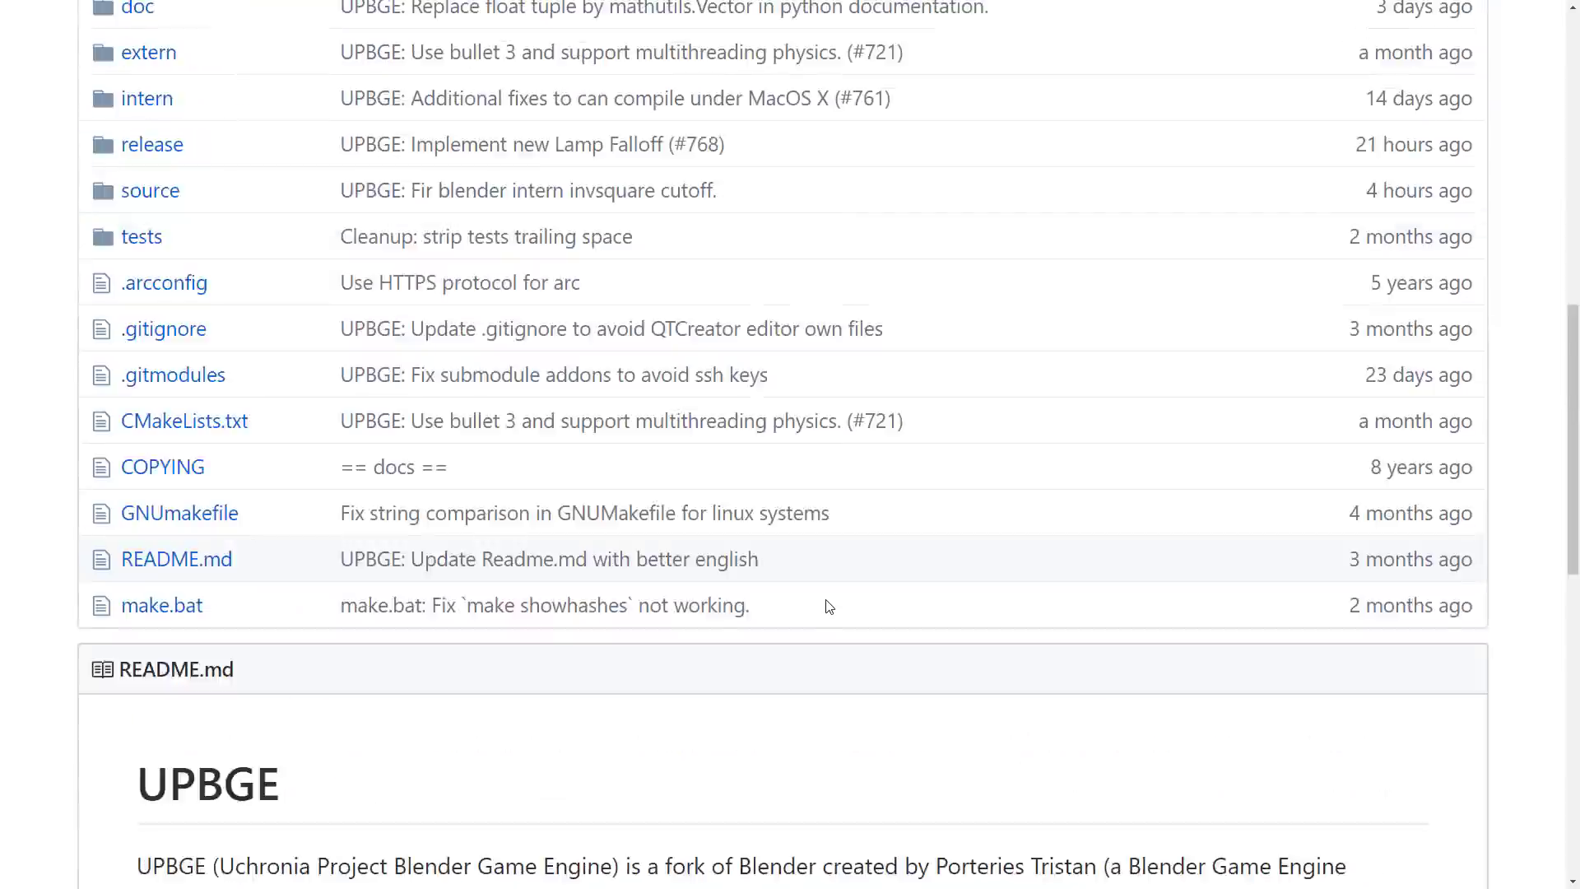
pyautogui.scroll(8, 829, 607)
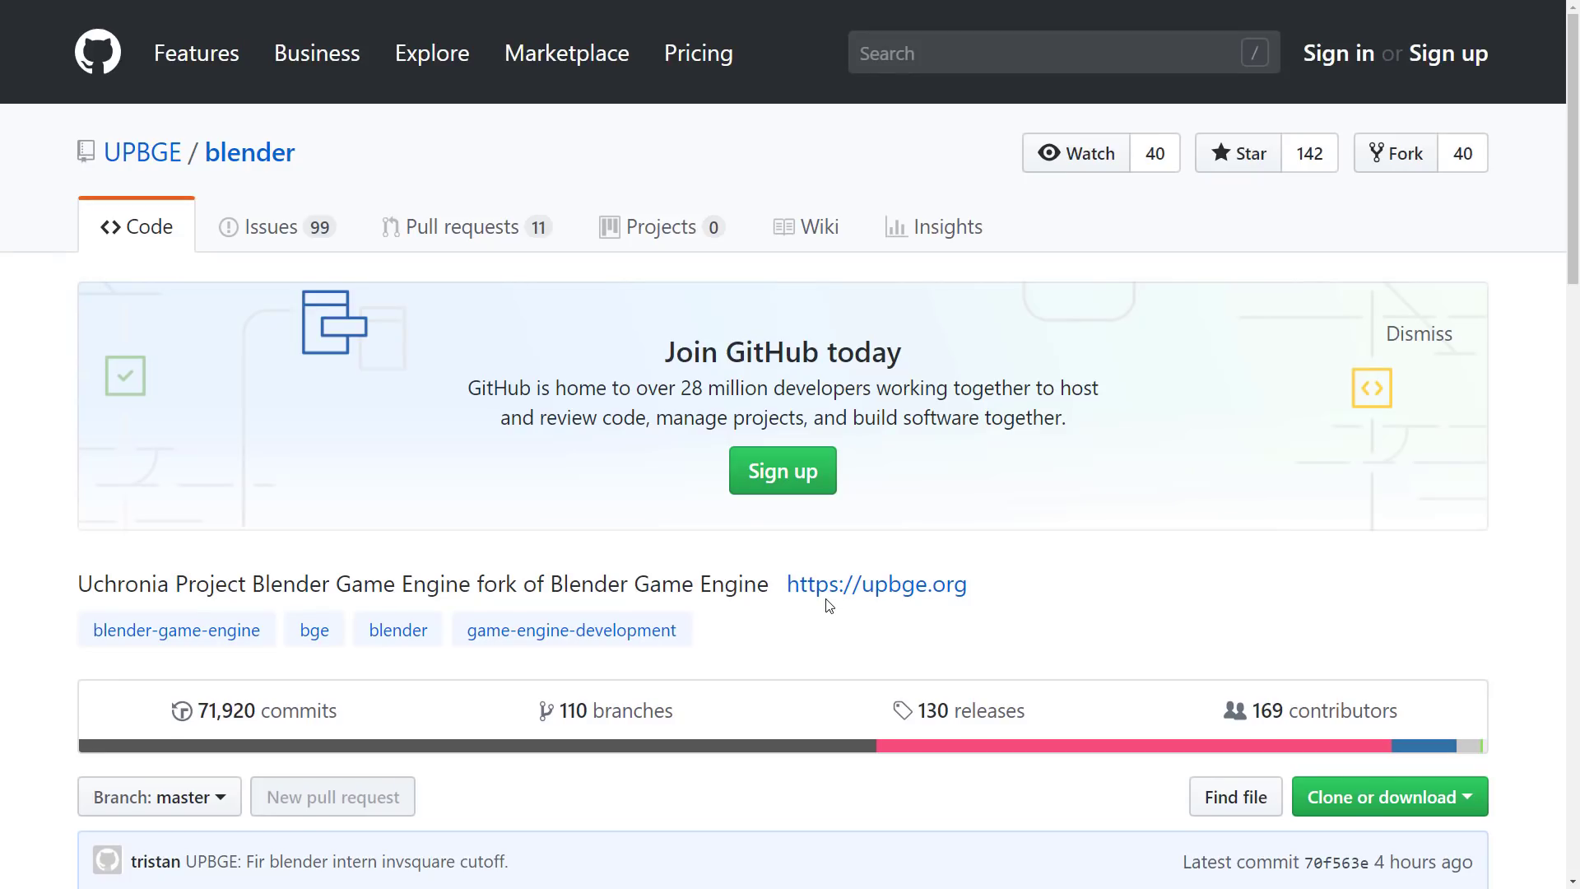
# Scroll the UPBGE/blender repository page down past the file list to the README
pyautogui.scroll(-12, 829, 607)
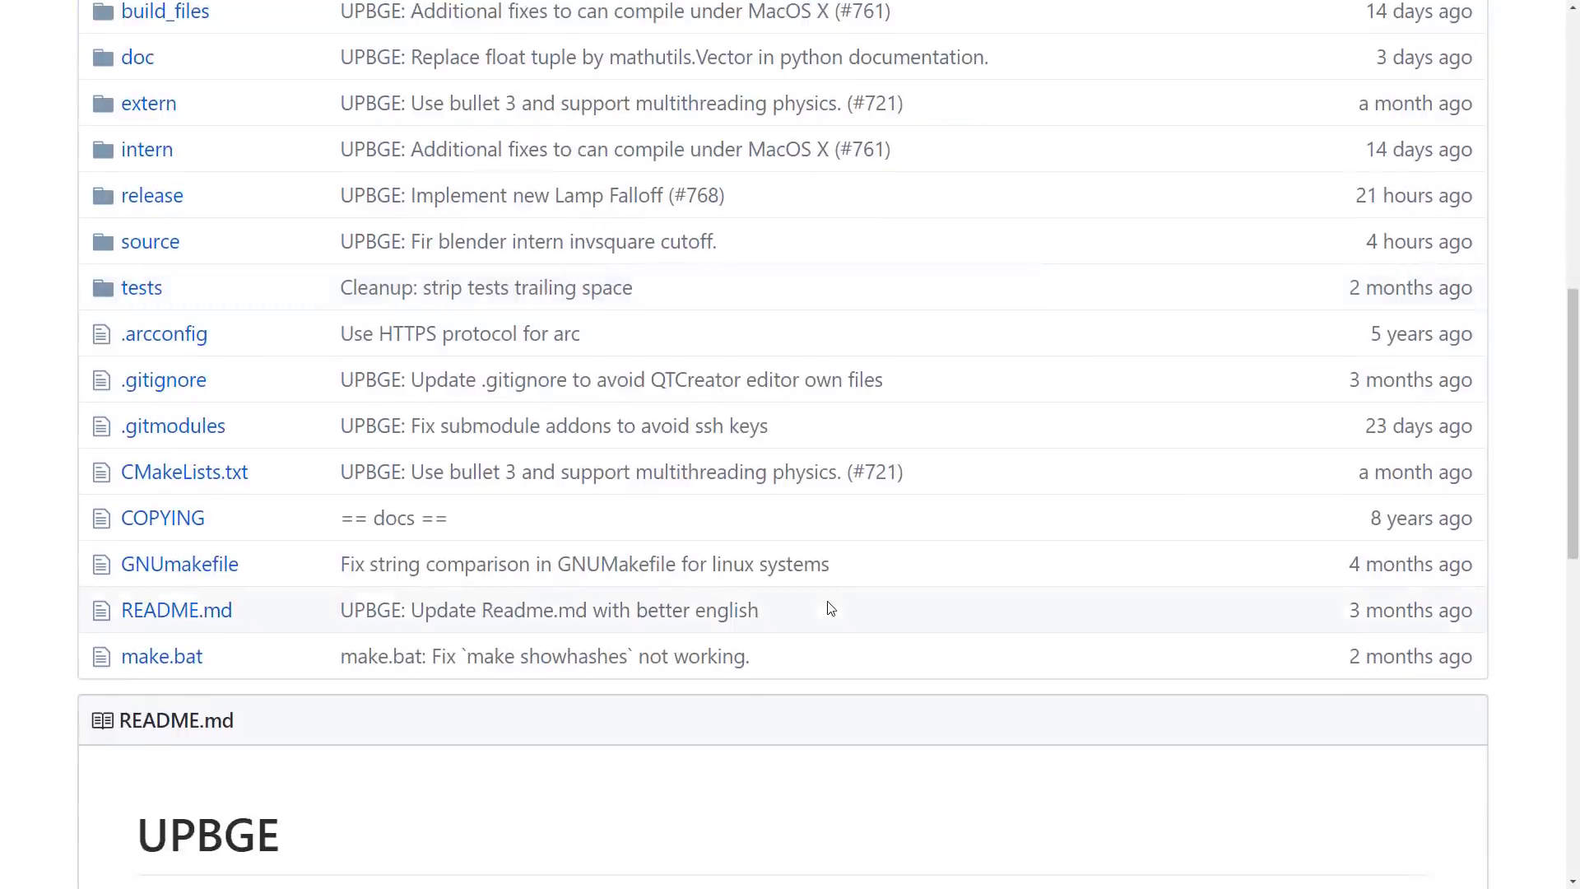
pyautogui.scroll(-5, 831, 605)
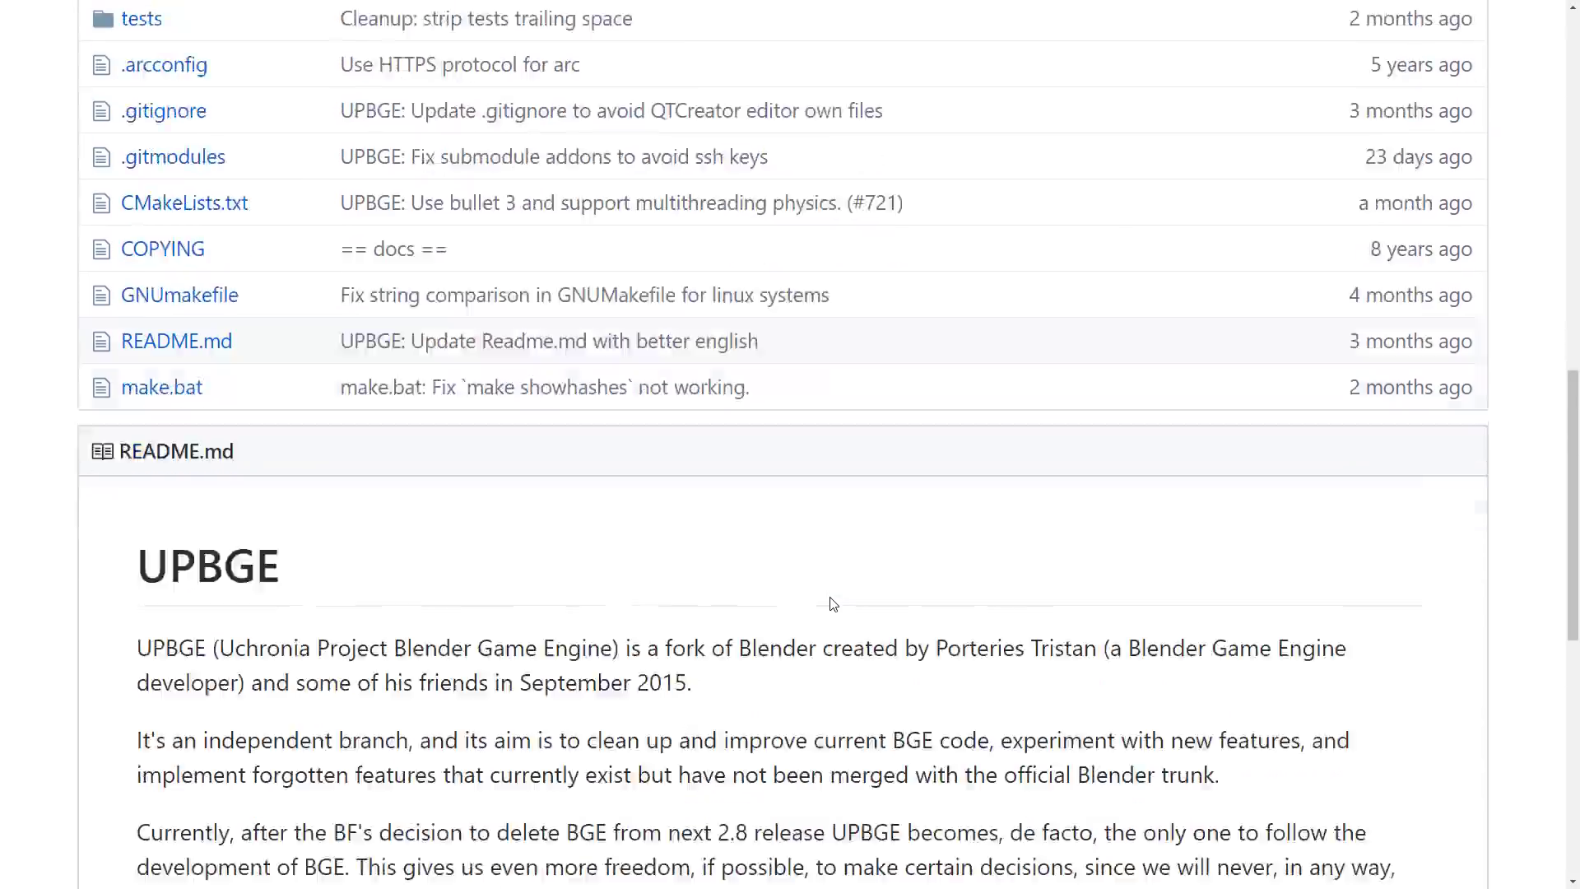
pyautogui.scroll(-1, 831, 597)
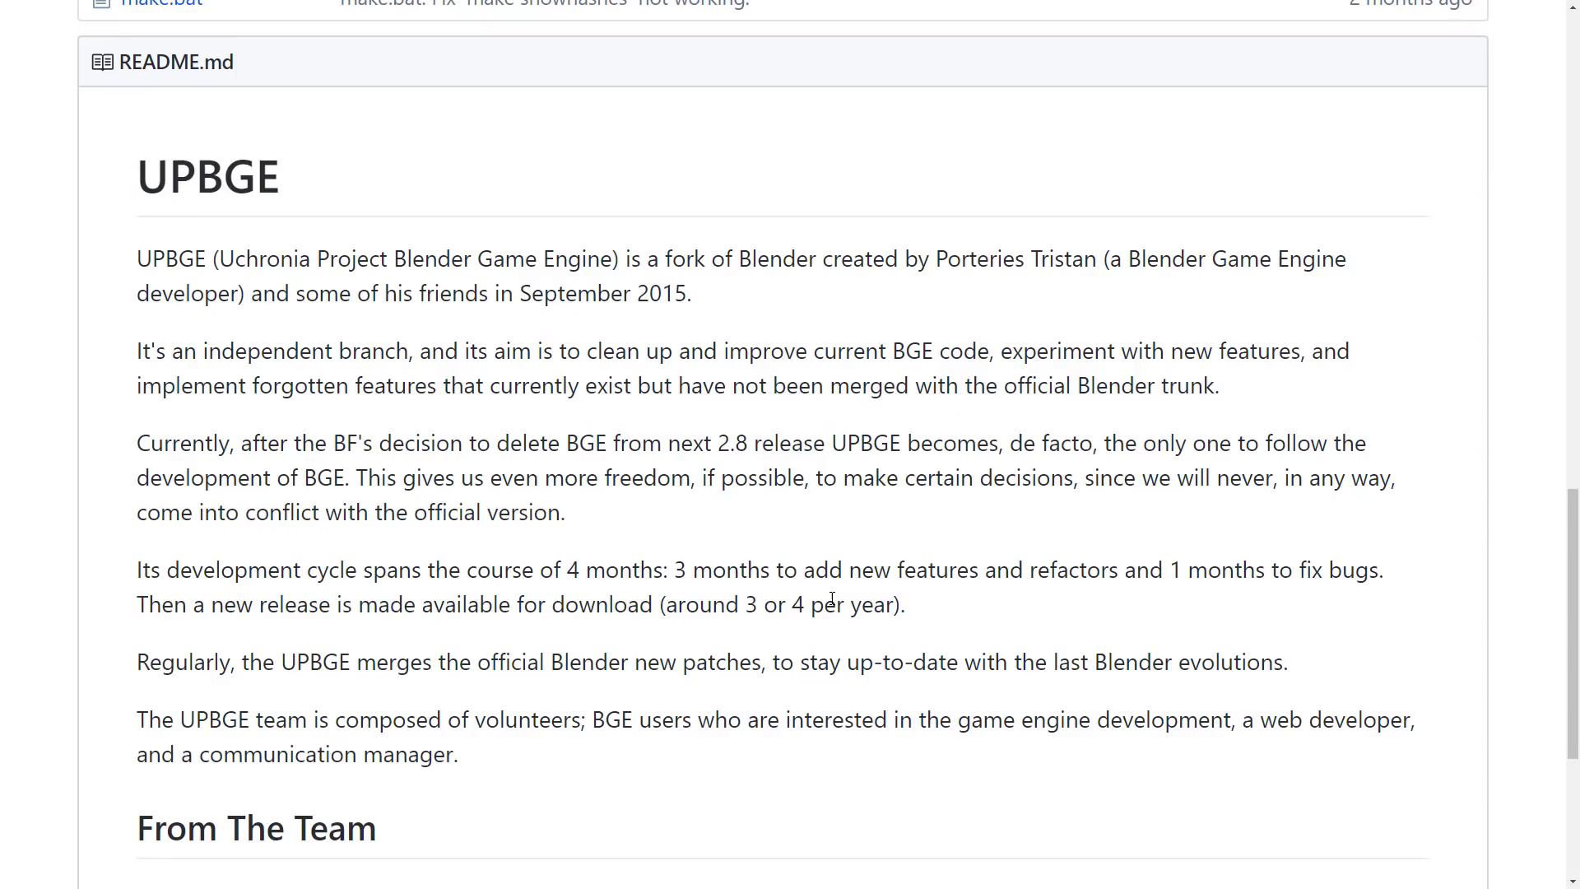
pyautogui.scroll(-1, 831, 599)
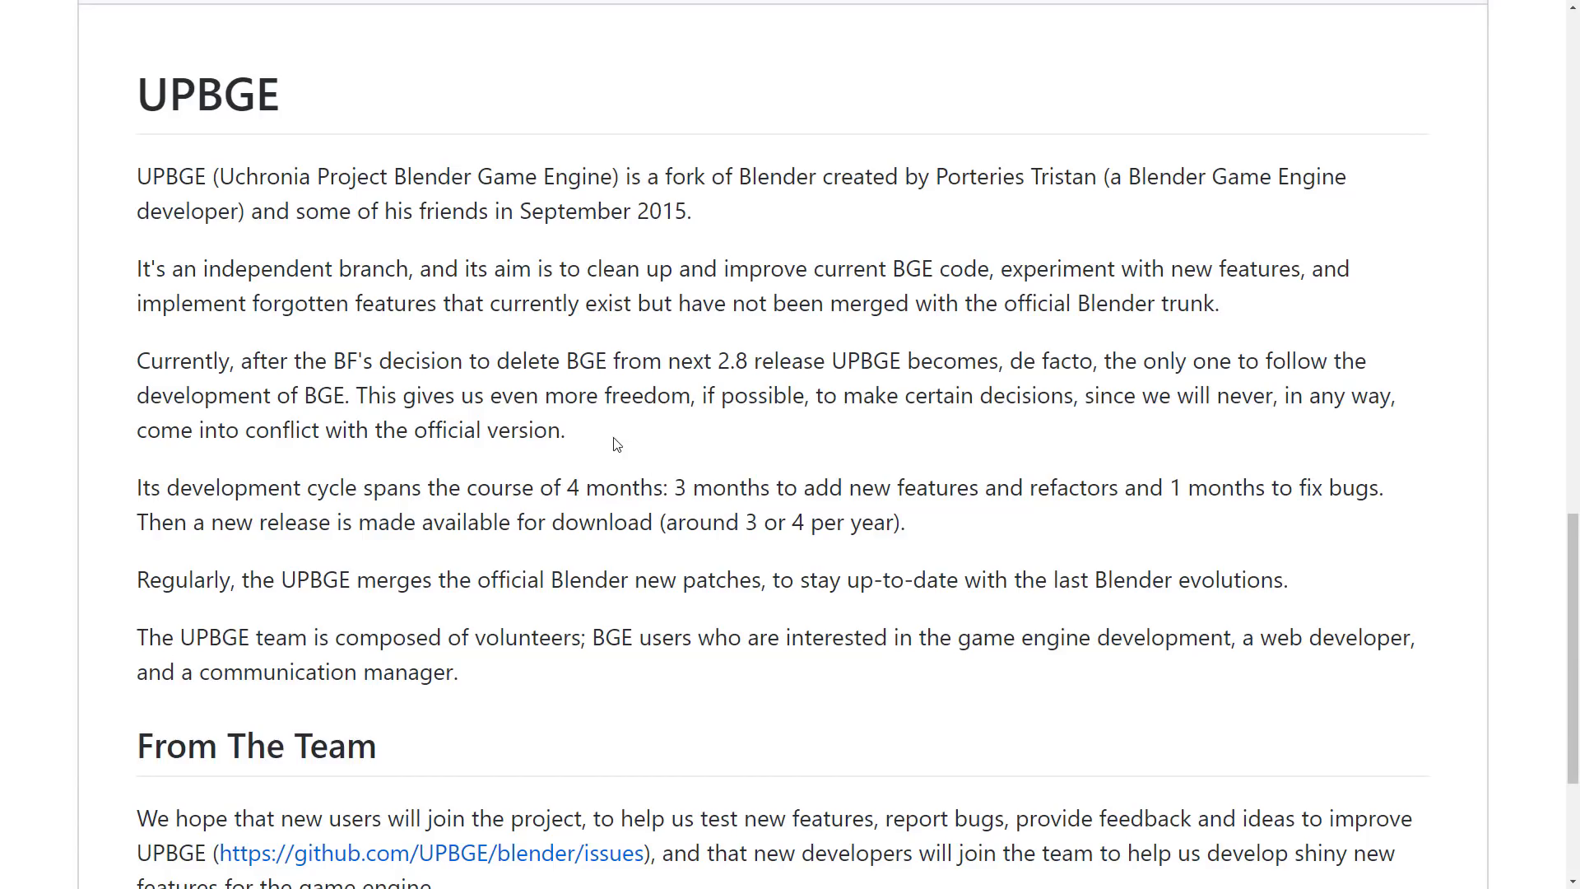
# Highlight the README paragraph about BGE's removal from Blender 2.8
pyautogui.moveTo(566, 431); pyautogui.dragTo(144, 368)
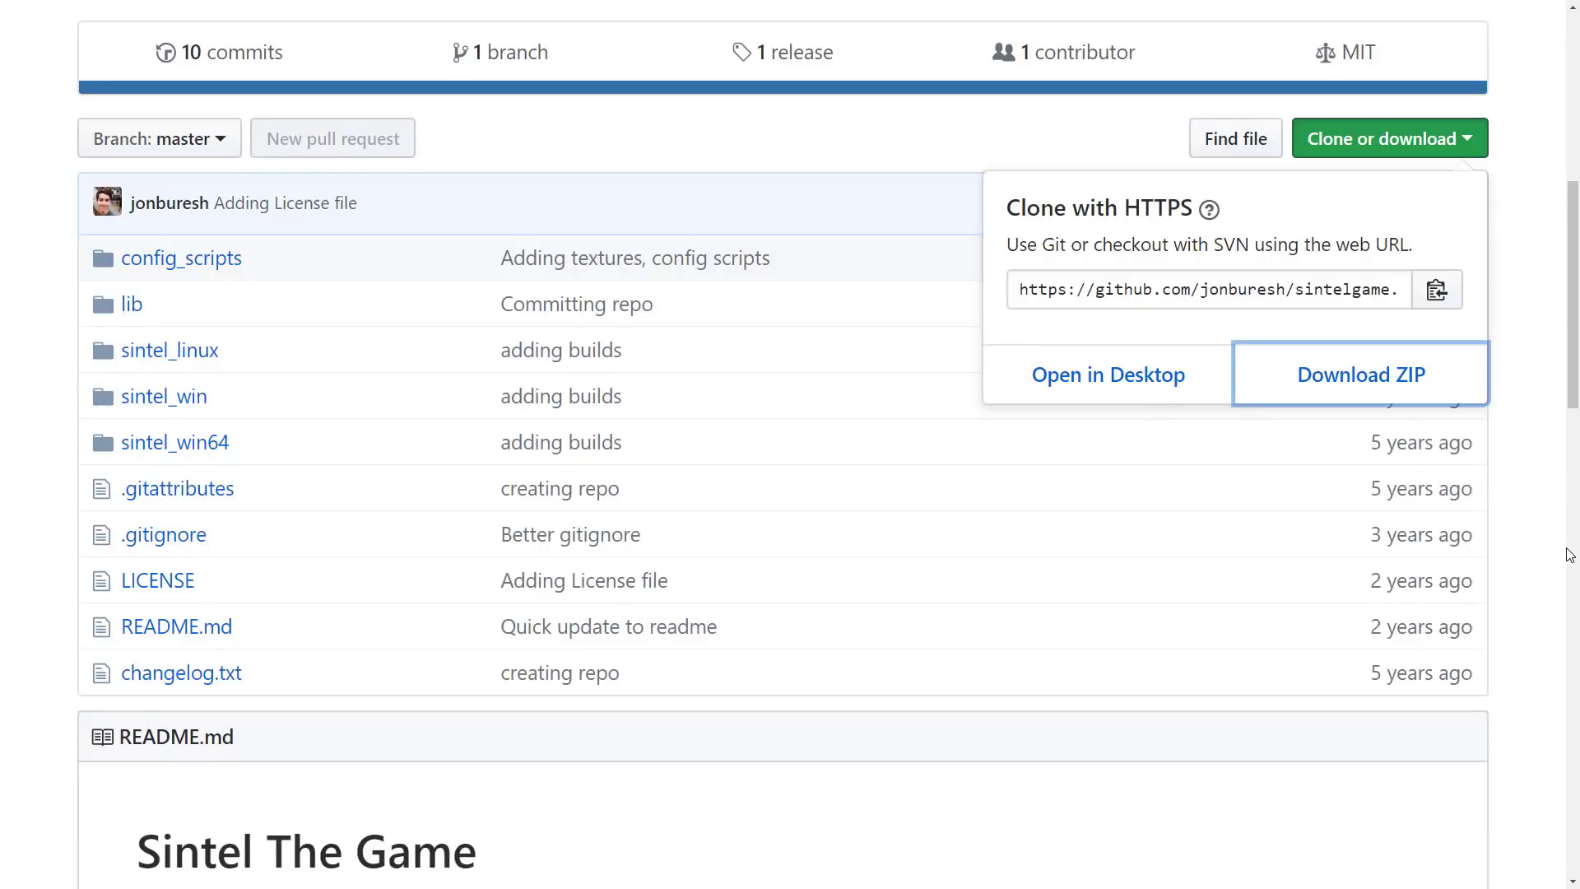
# Switch to Blender's cave_troll_realtime_rig_animation.blend and show the render engine list
pyautogui.hotkey('alt', 'Tab')
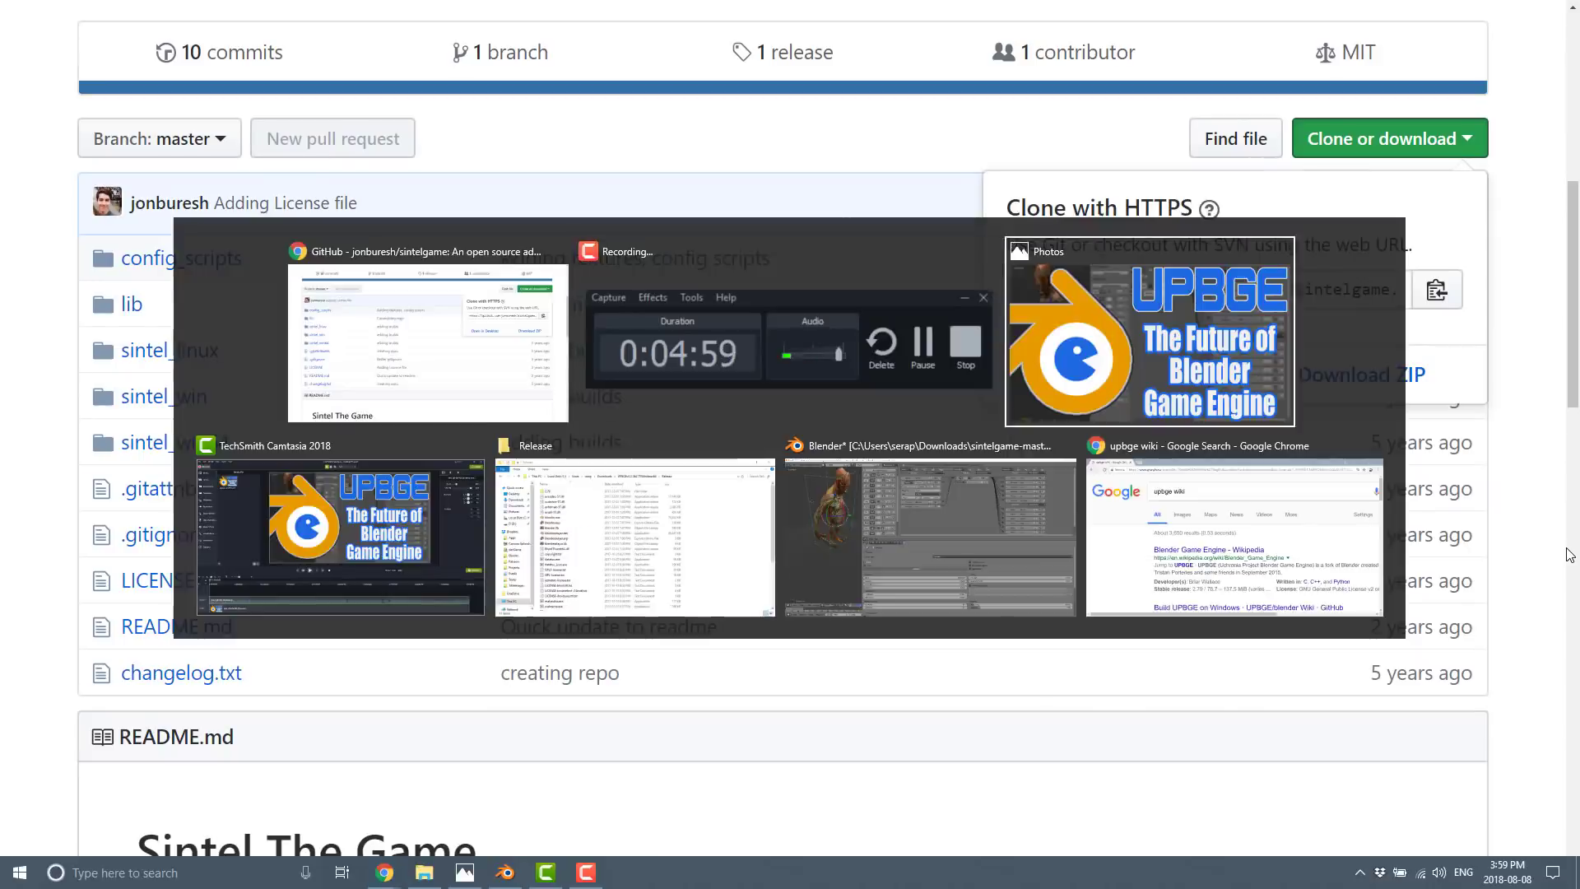
pyautogui.hotkey('alt', 'Tab')
pyautogui.hotkey('alt', 'Tab')
pyautogui.hotkey('alt', 'Tab')
pyautogui.hotkey('alt', 'Tab')
pyautogui.hotkey('alt', 'Tab')
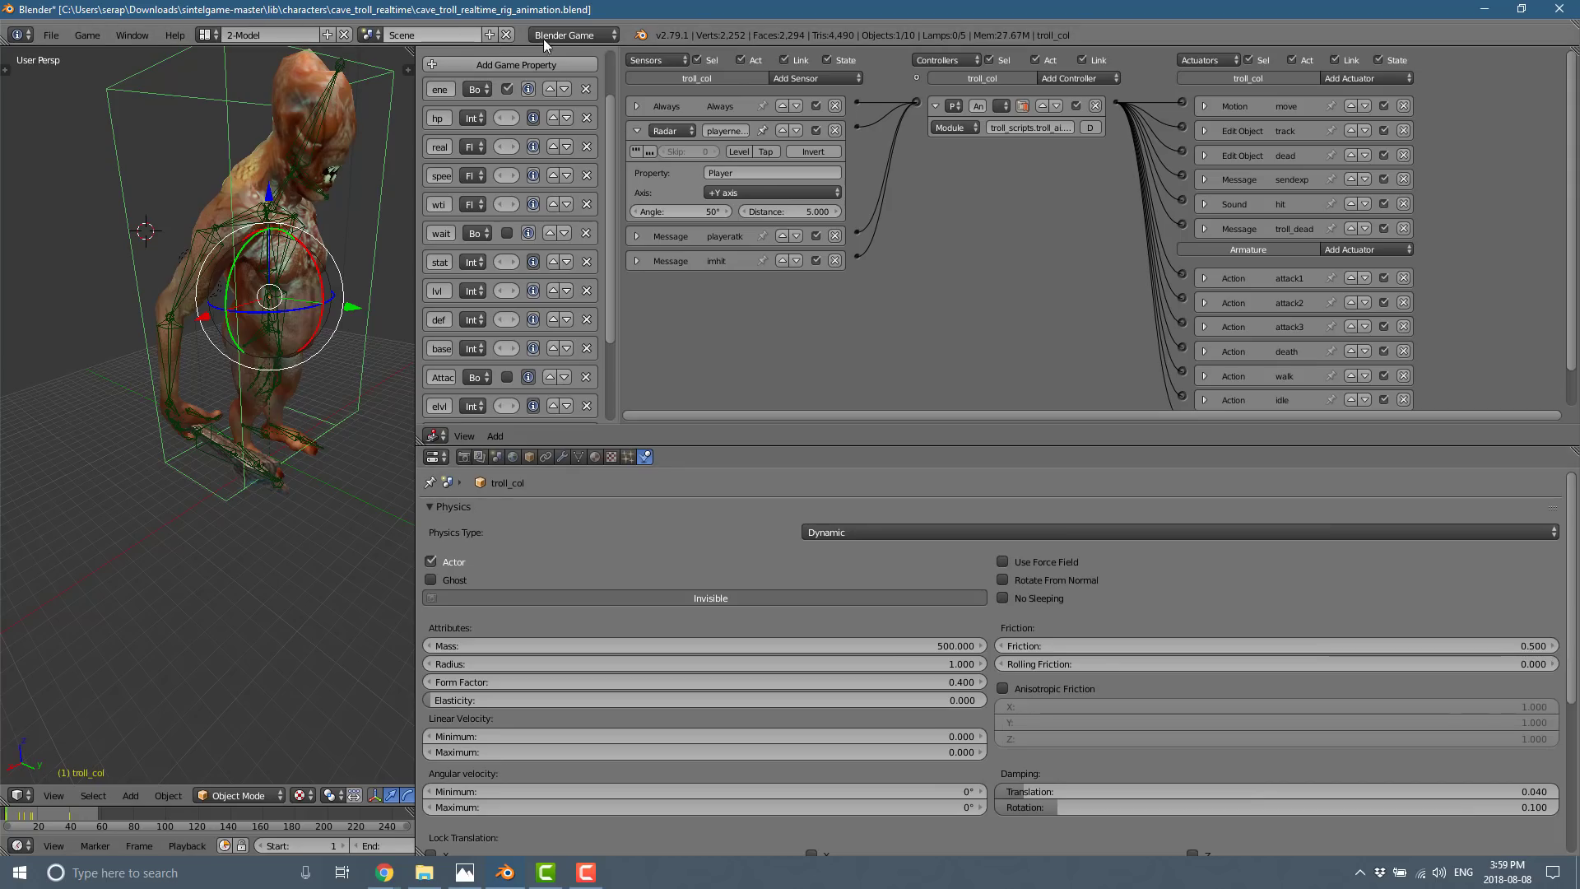
pyautogui.click(592, 34)
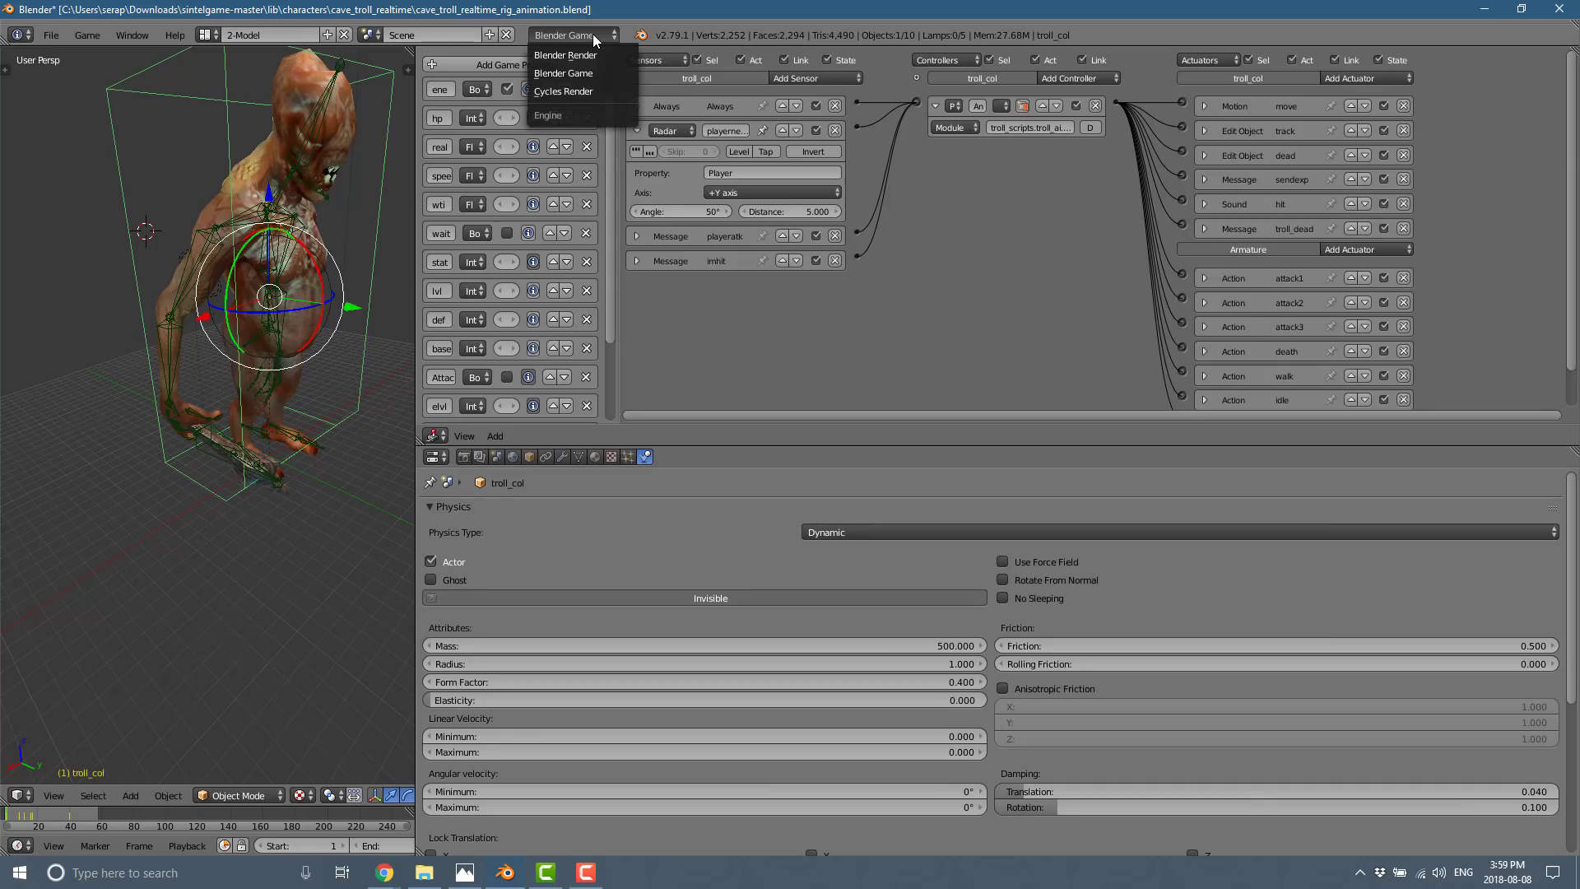
# Keep Blender Game and the Logic Editor, then orbit the 3D view to face the troll
pyautogui.click(596, 71)
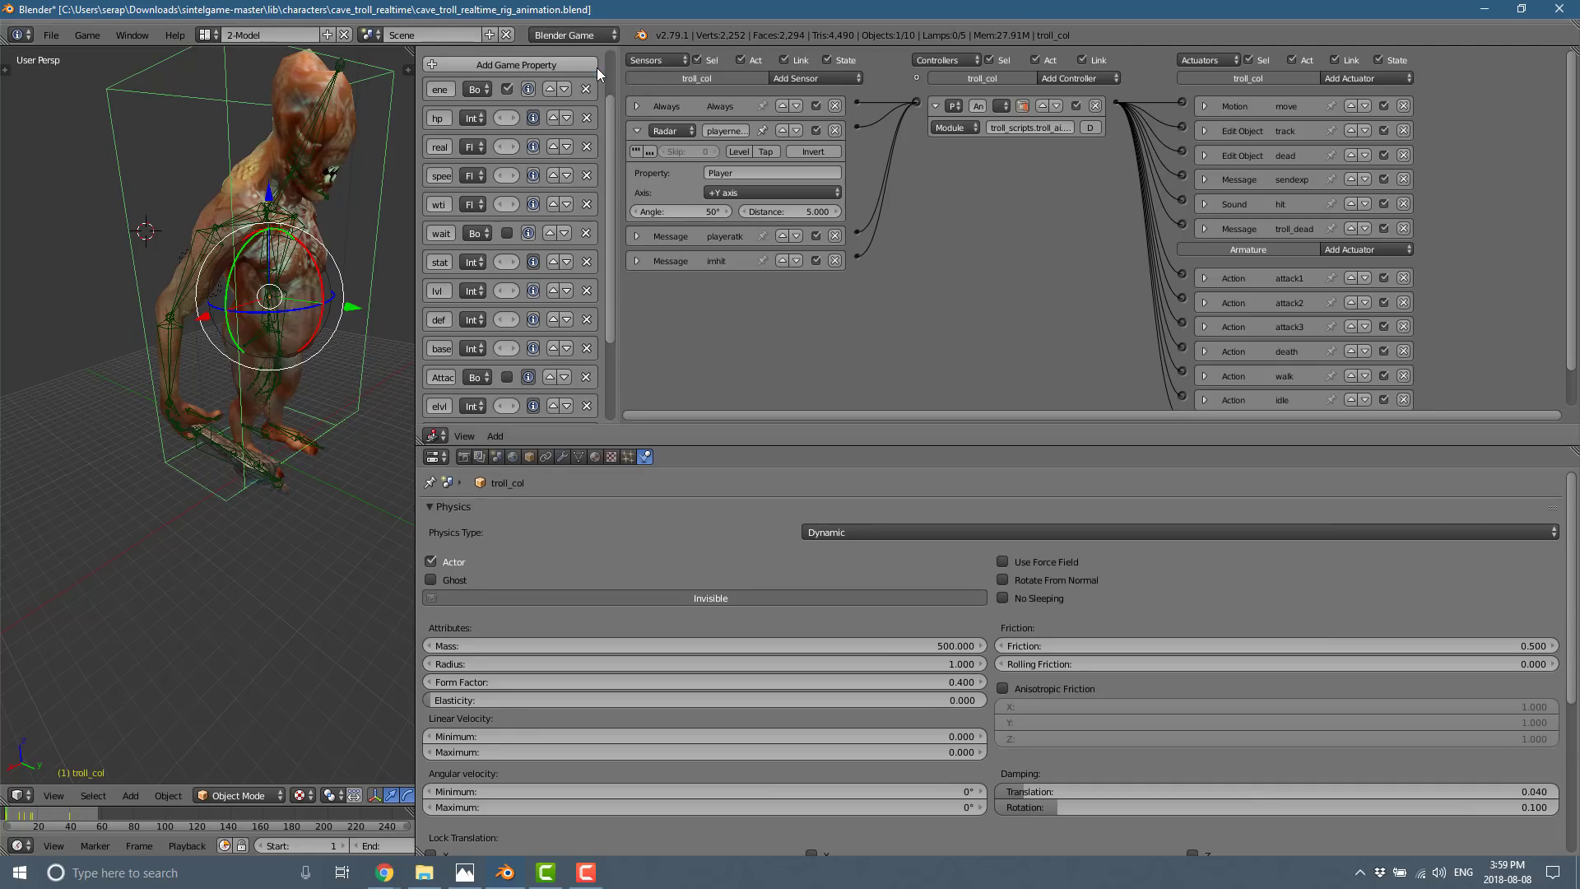
pyautogui.click(434, 435)
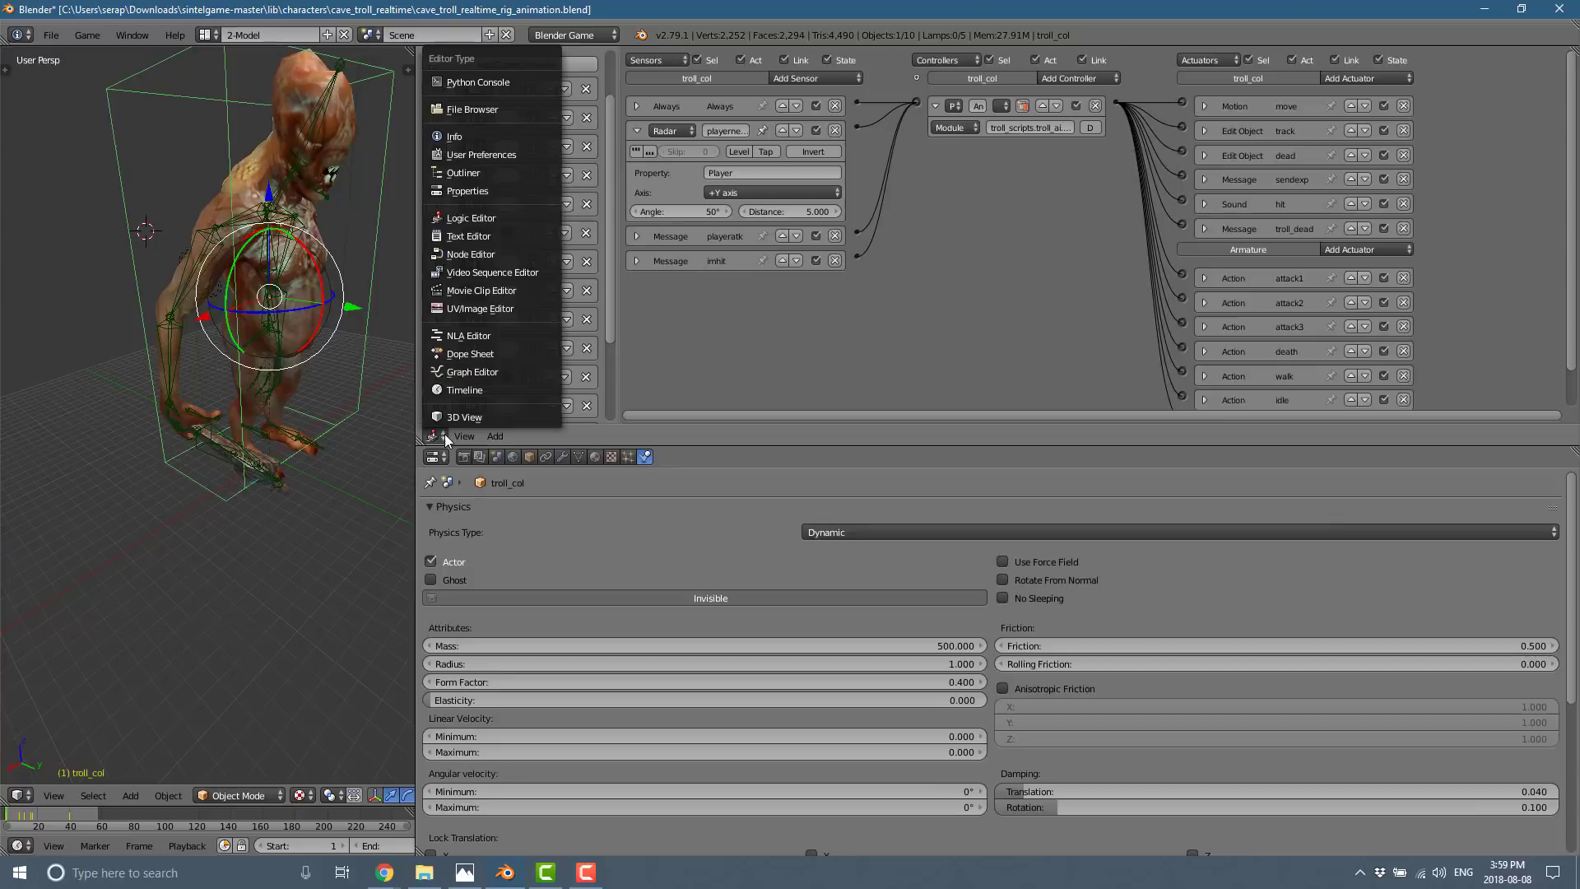
pyautogui.click(473, 216)
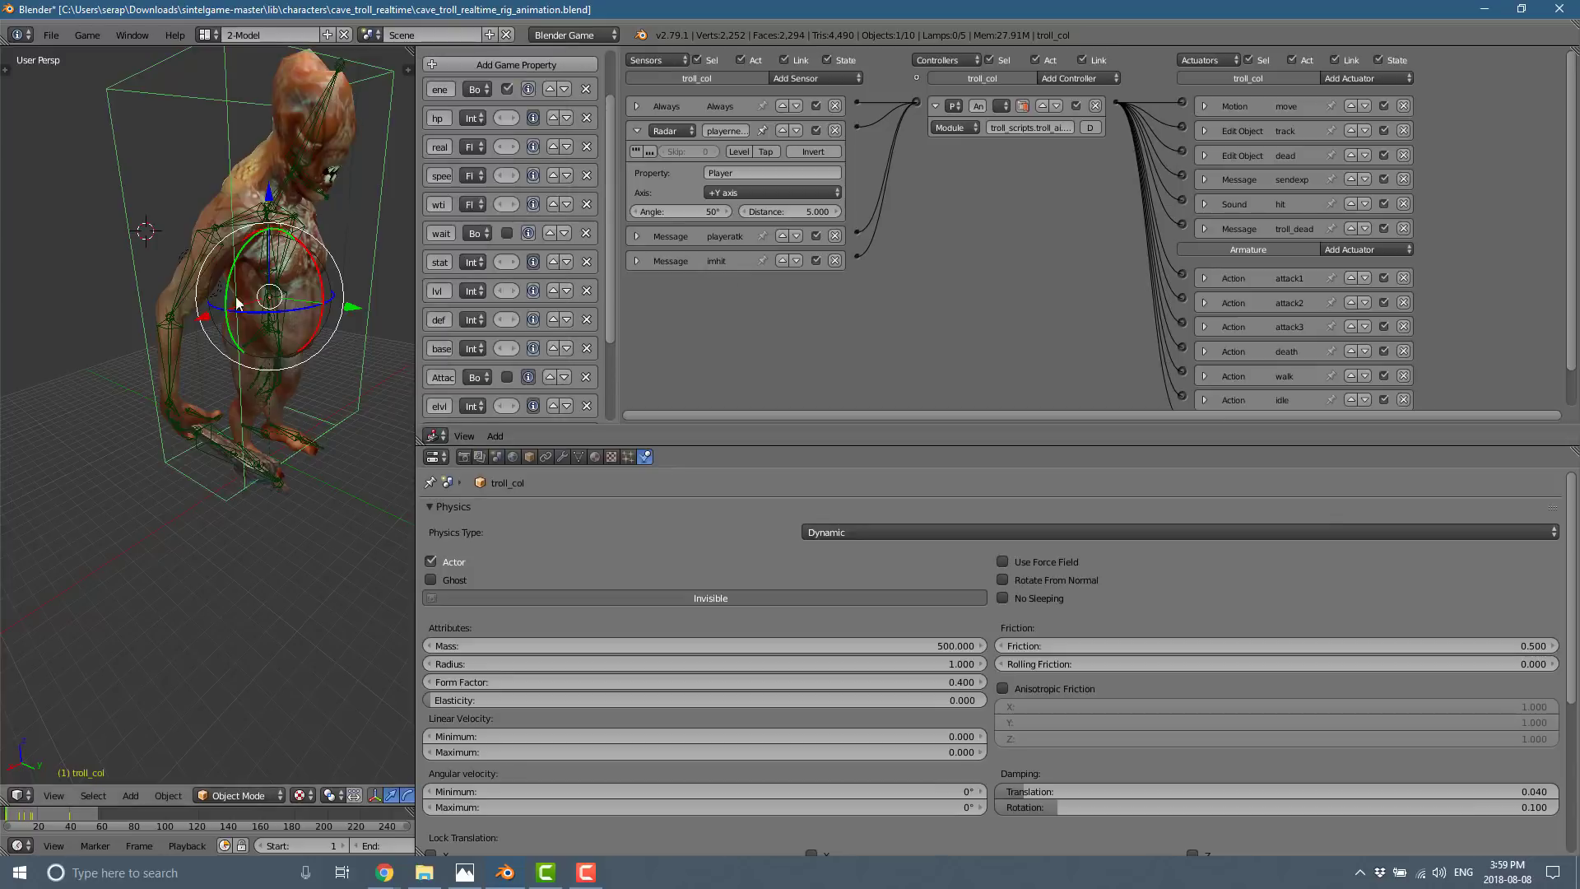
pyautogui.moveTo(264, 408); pyautogui.dragTo(173, 486, button='middle')
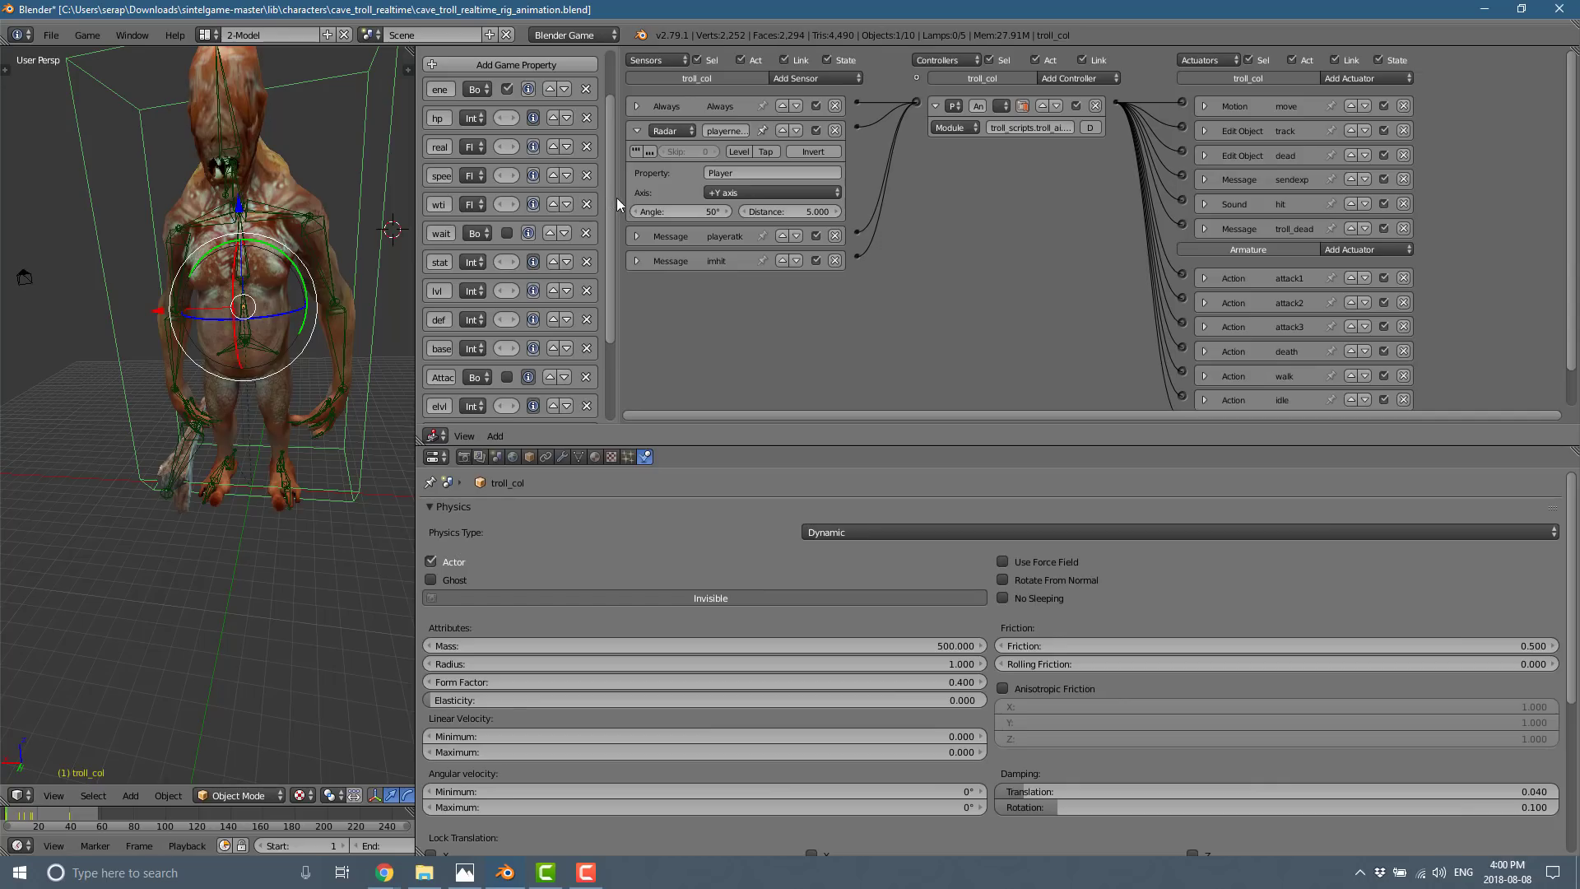
# Widen the properties sidebar and scroll through hp, speed, lvl, def, basexp and elvl
pyautogui.moveTo(614, 202); pyautogui.dragTo(858, 202)
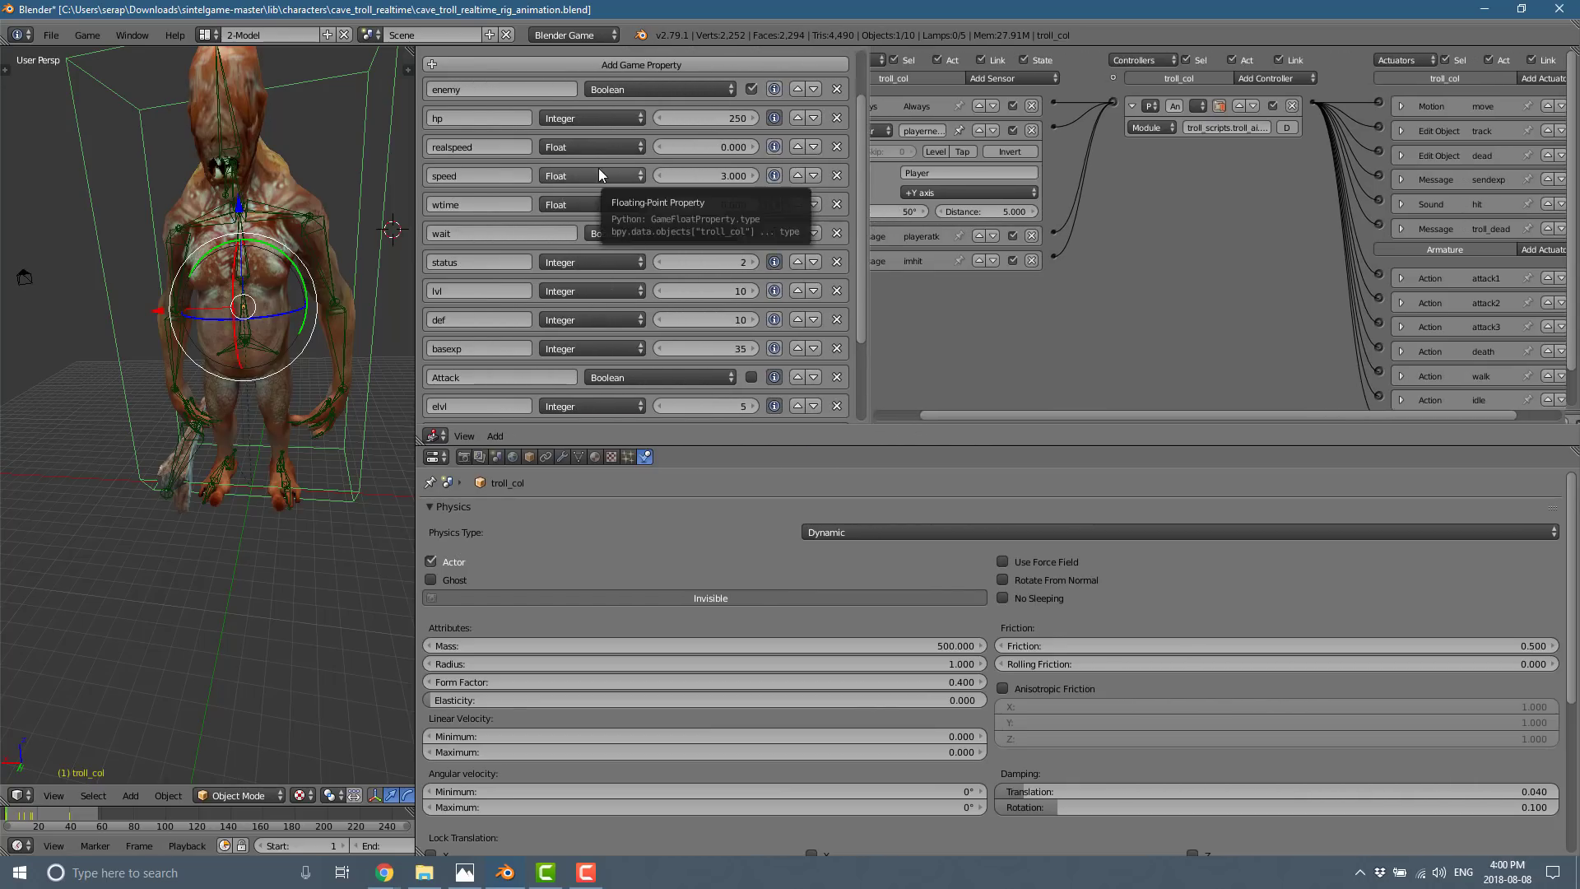
pyautogui.scroll(2, 586, 140)
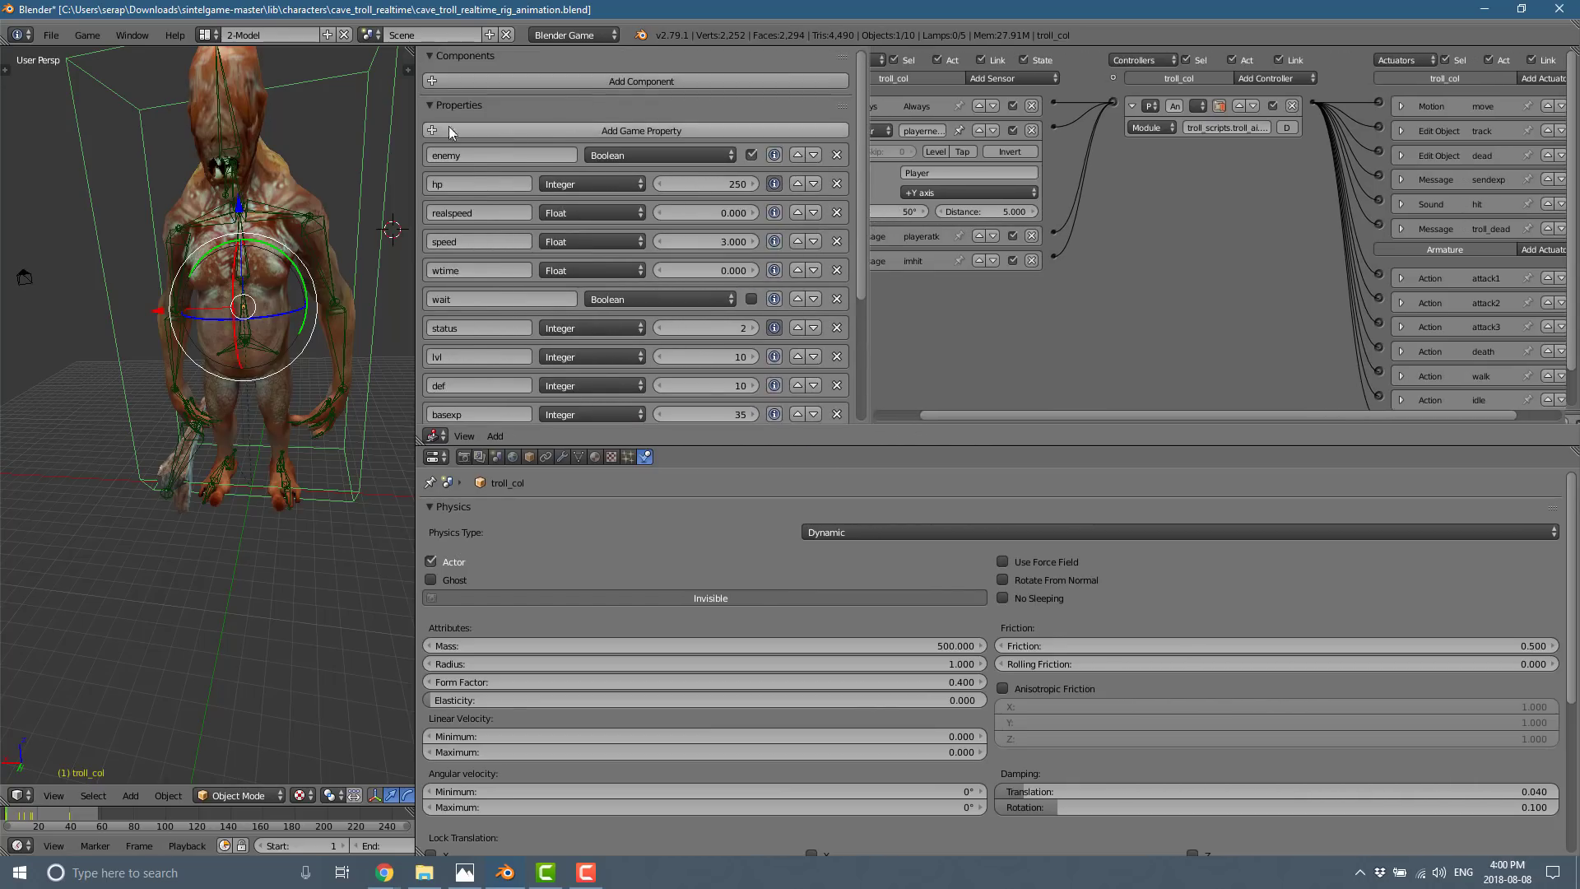
pyautogui.scroll(-1, 594, 220)
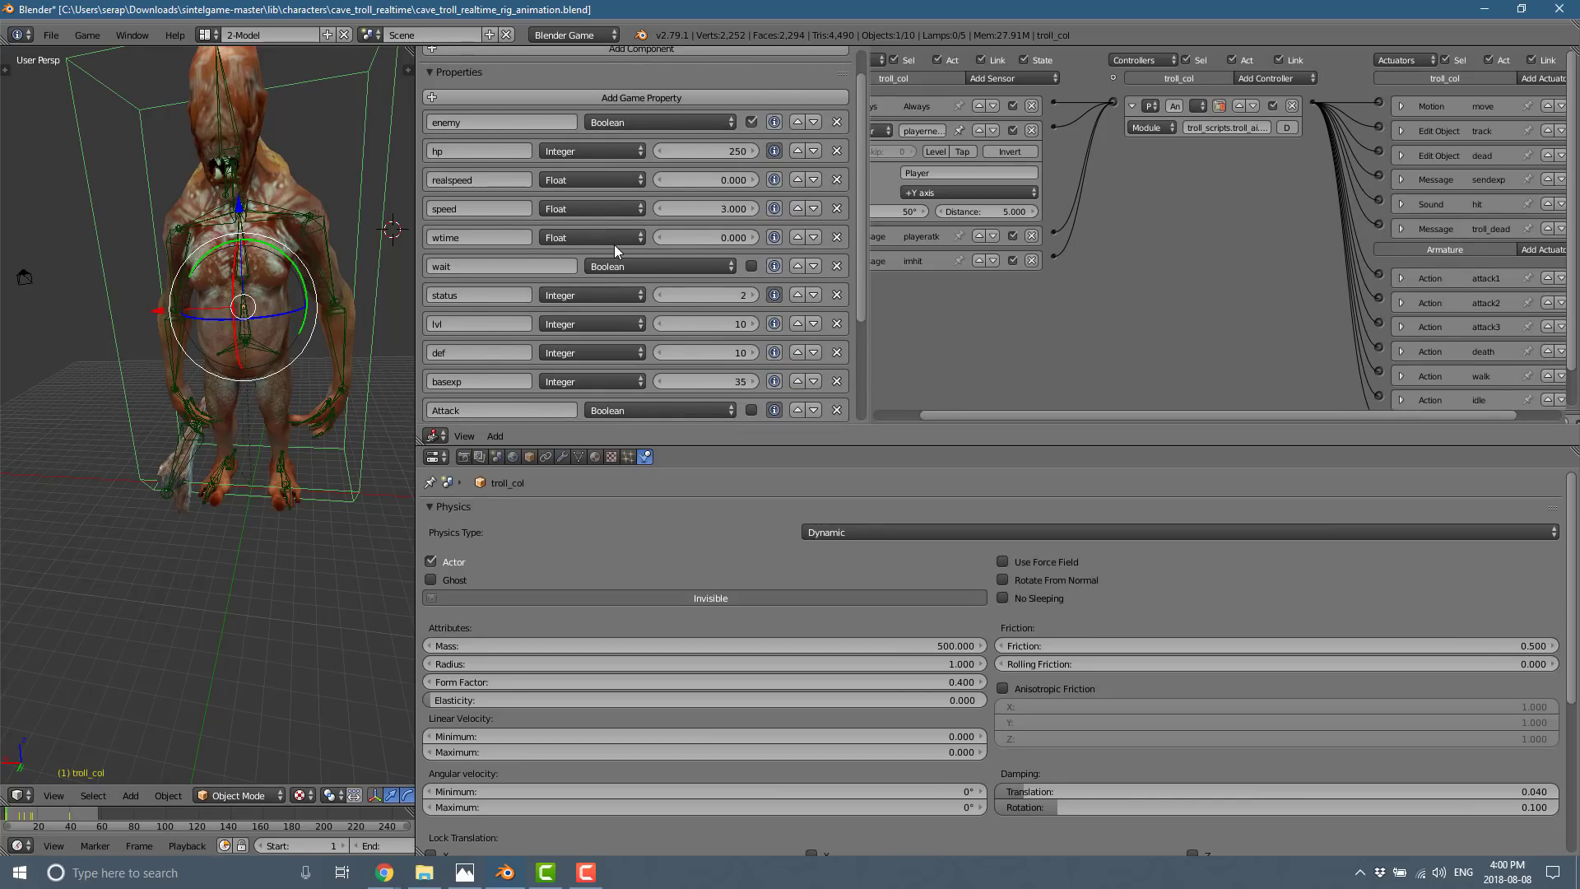
pyautogui.scroll(-1, 506, 338)
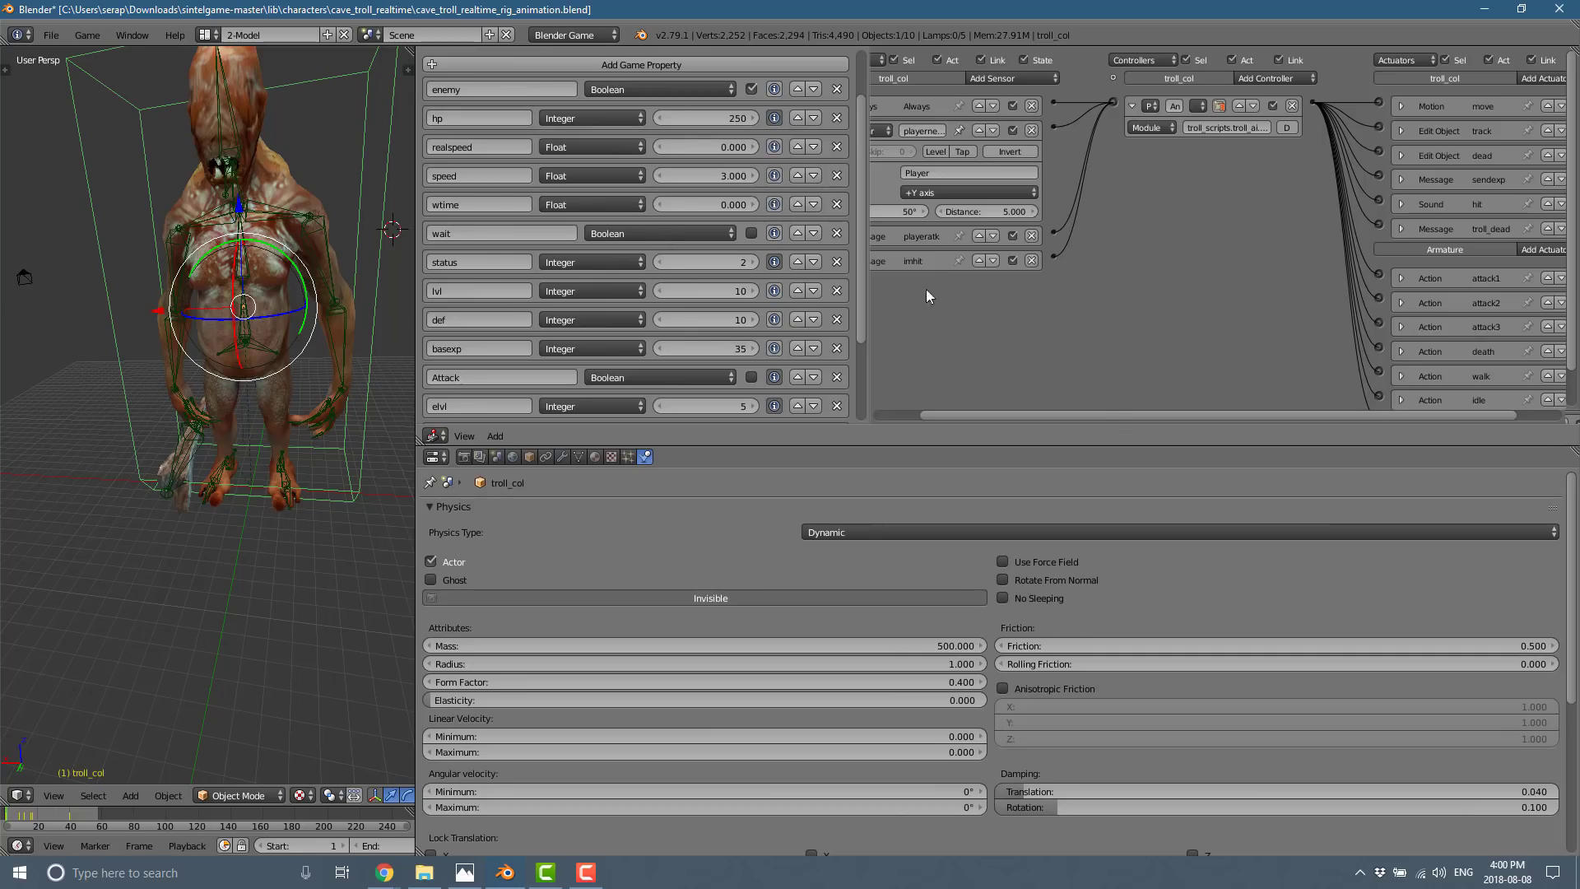
# Scroll the logic editor left to reveal the sensor bricks and check the Add Sensor list
pyautogui.moveTo(1119, 414); pyautogui.dragTo(1064, 416)
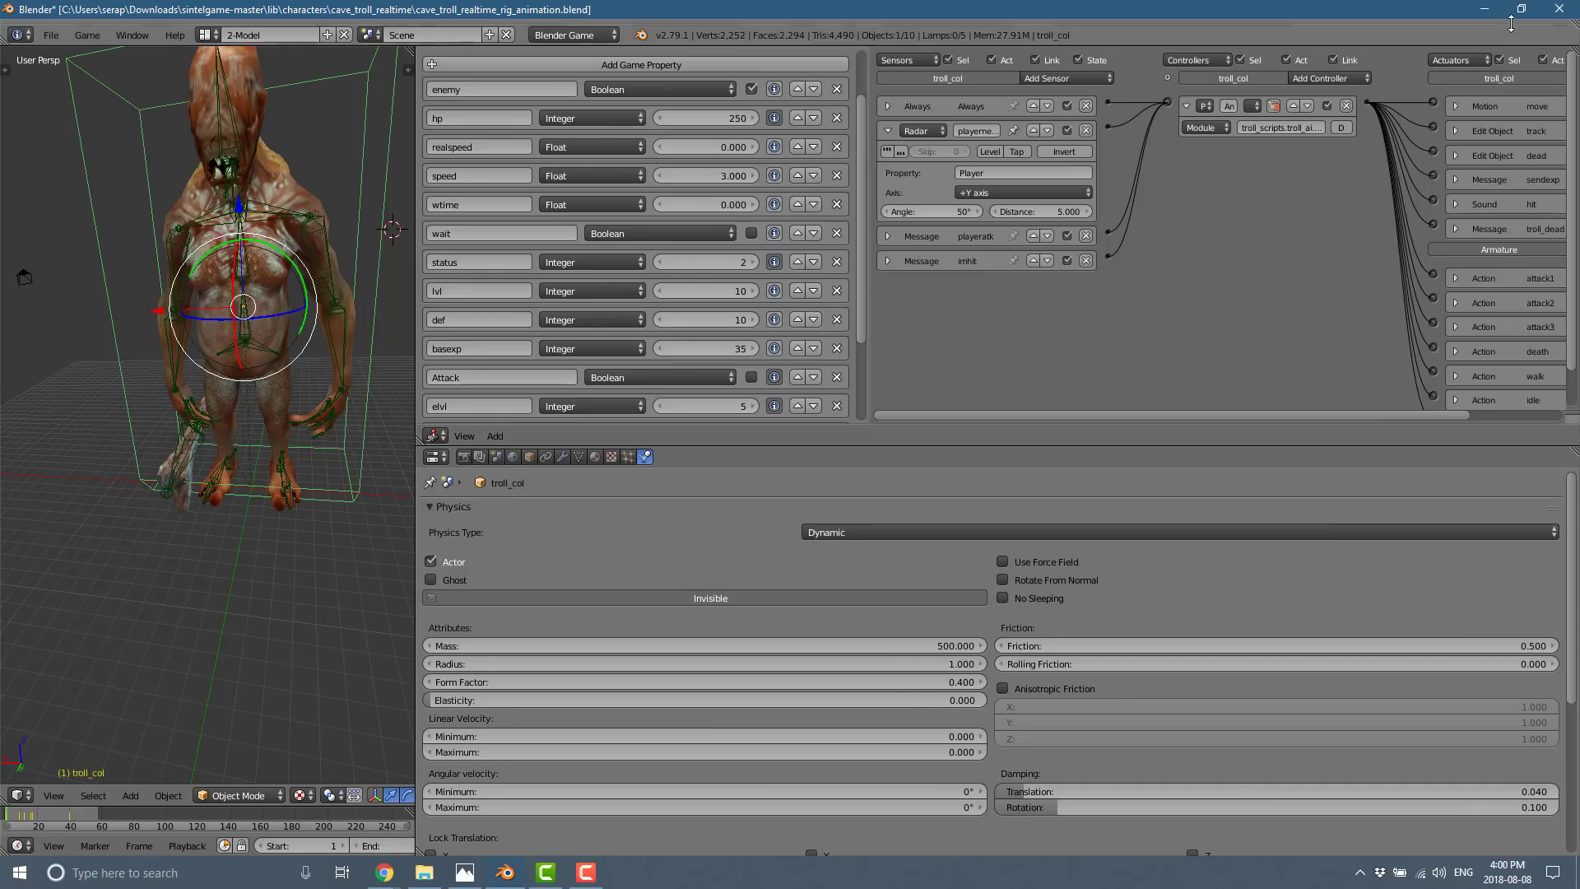
pyautogui.click(1103, 78)
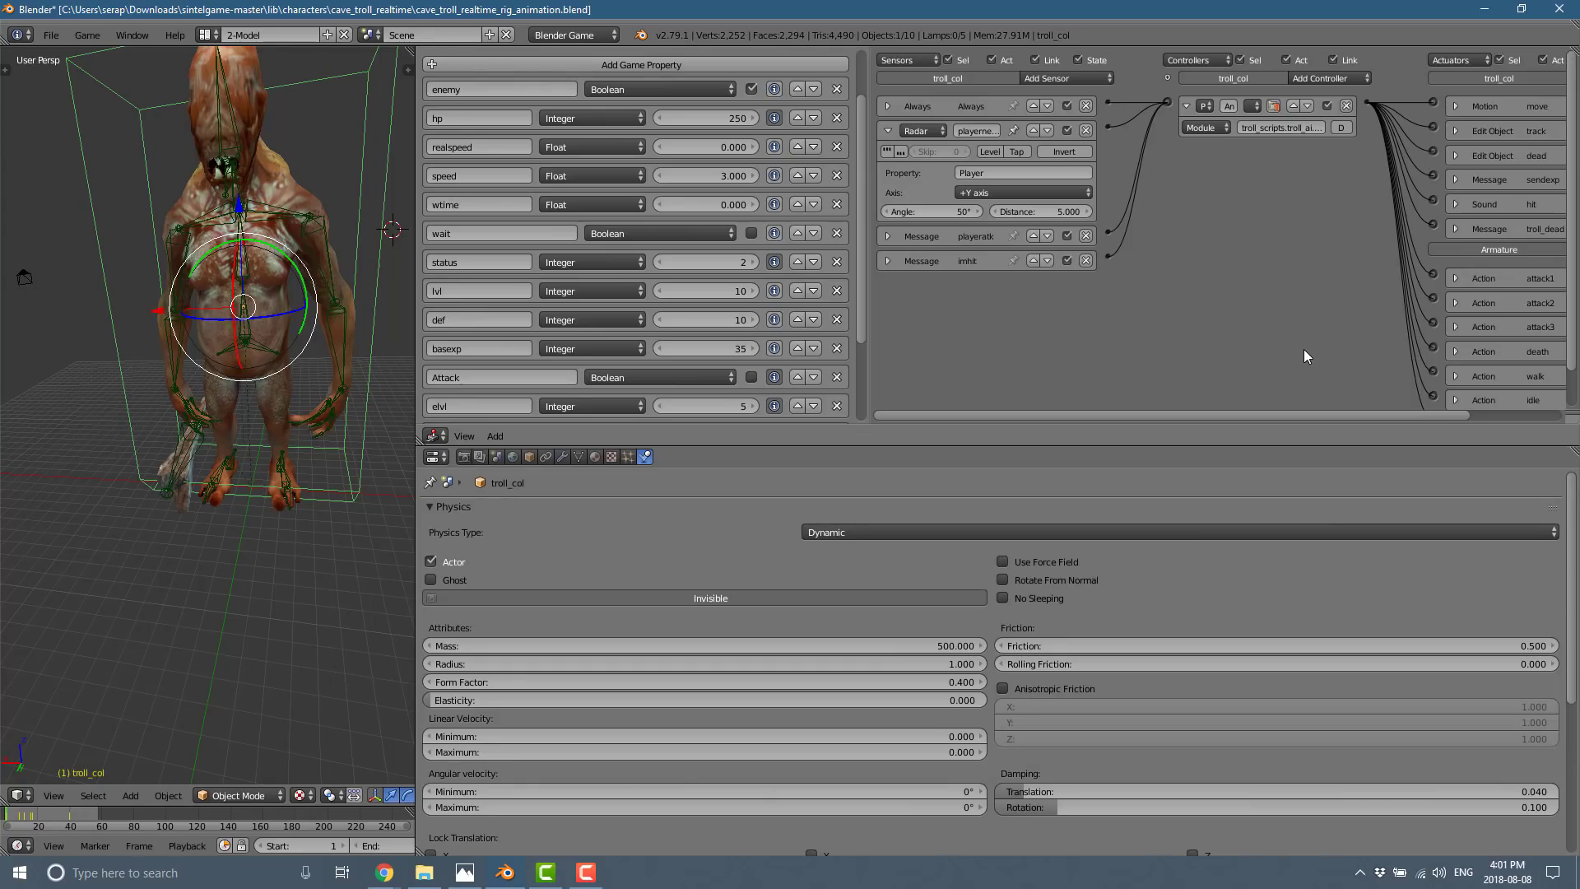
# Pan to troll_col's actuators and add an Action actuator, set to Play with frames 0
pyautogui.click(1352, 78)
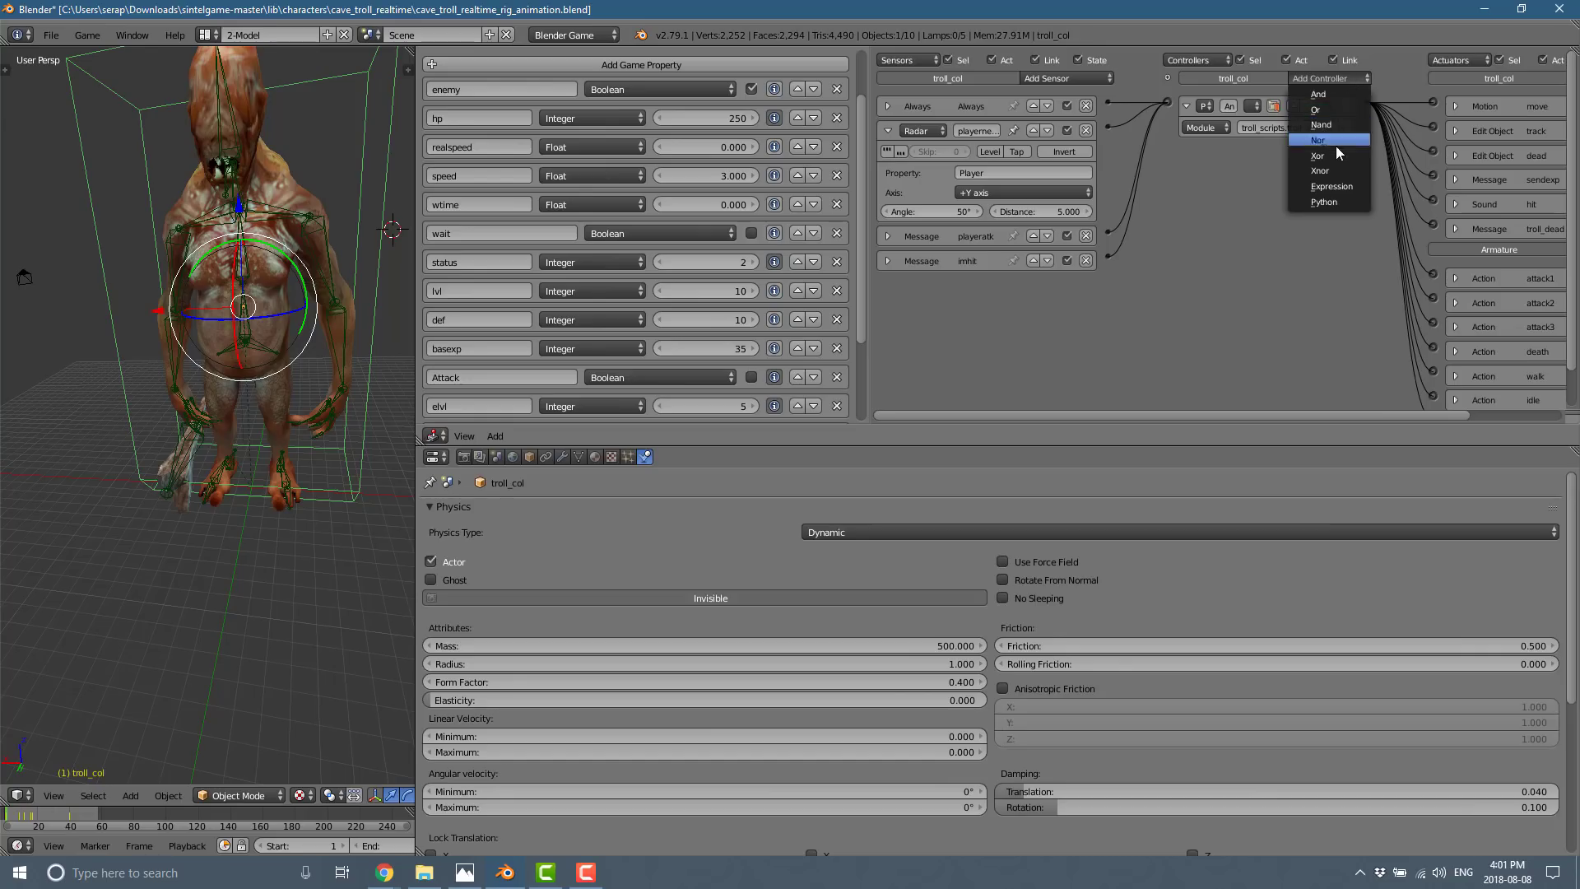
pyautogui.click(1322, 240)
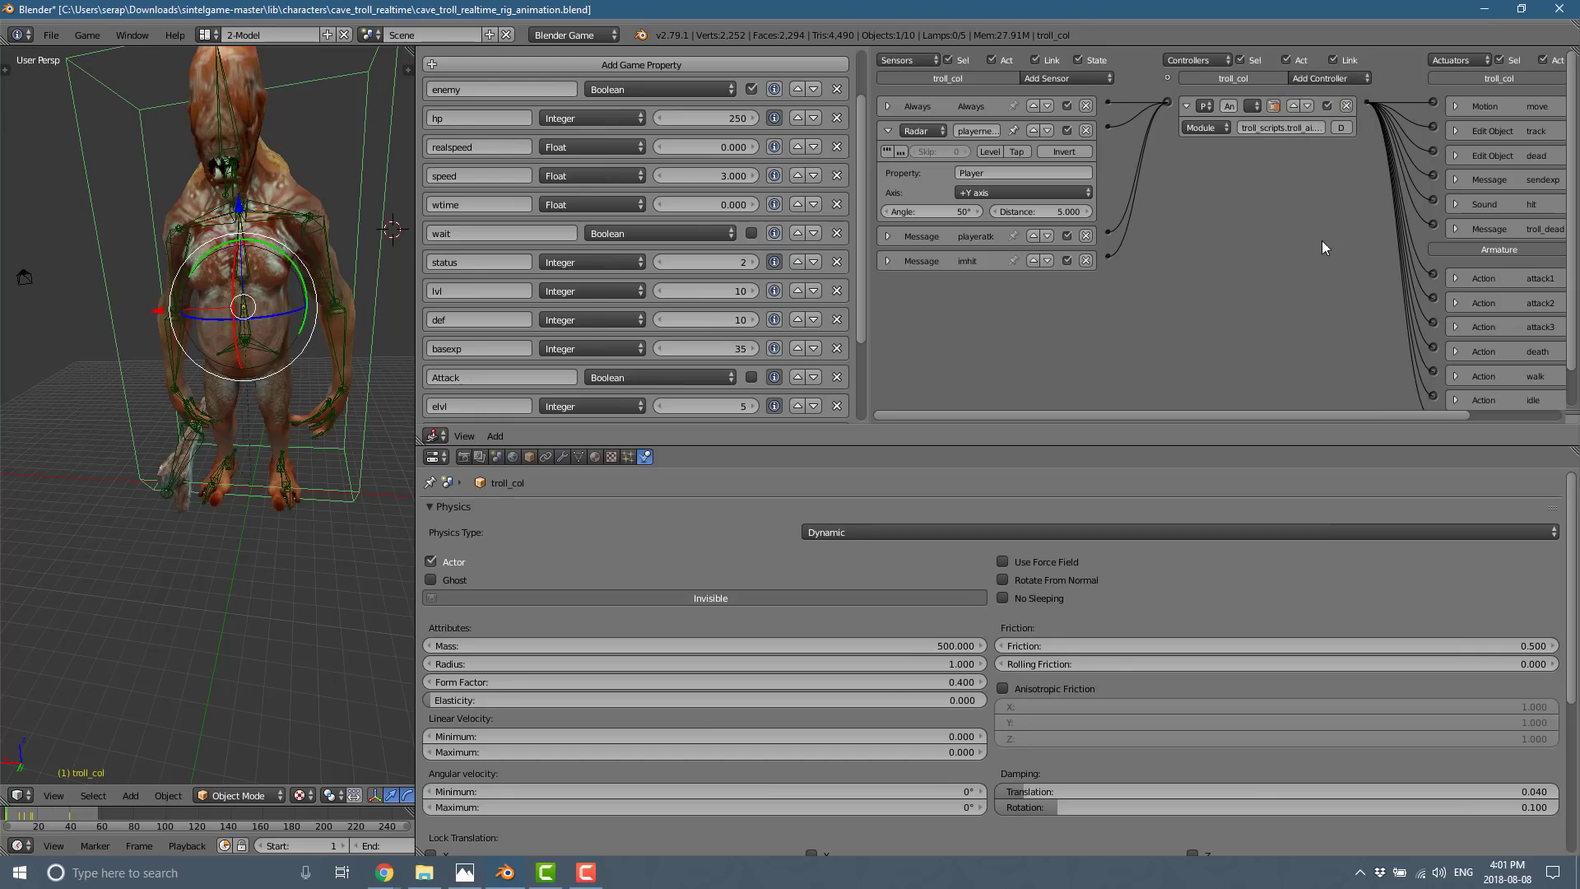
pyautogui.moveTo(1340, 207); pyautogui.dragTo(1235, 203, button='middle')
pyautogui.click(1518, 76)
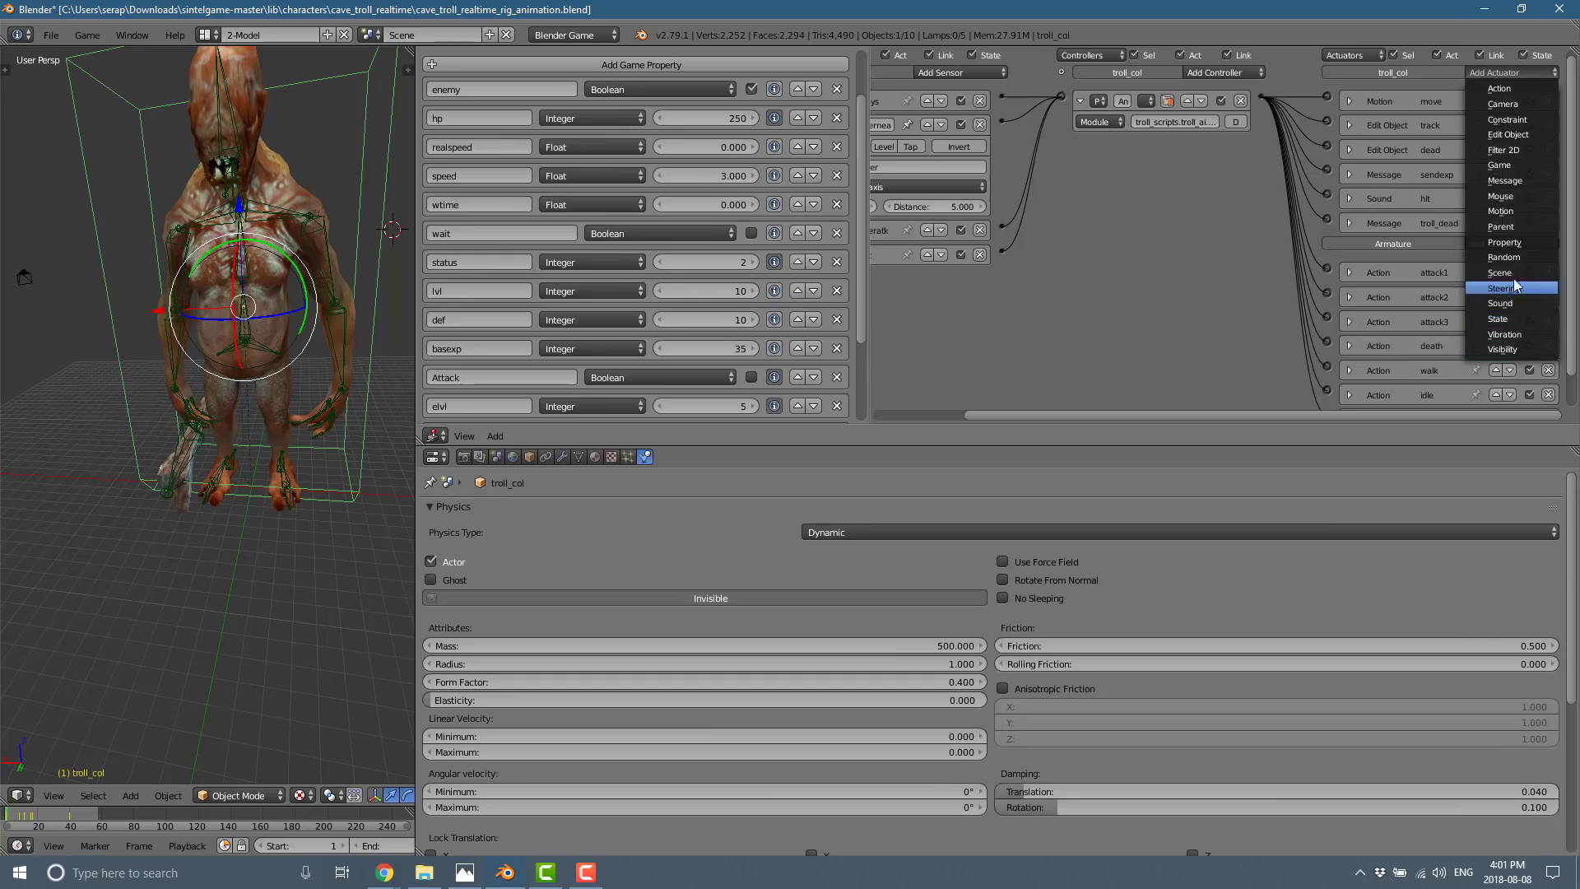
pyautogui.click(1508, 92)
pyautogui.scroll(-2, 1412, 401)
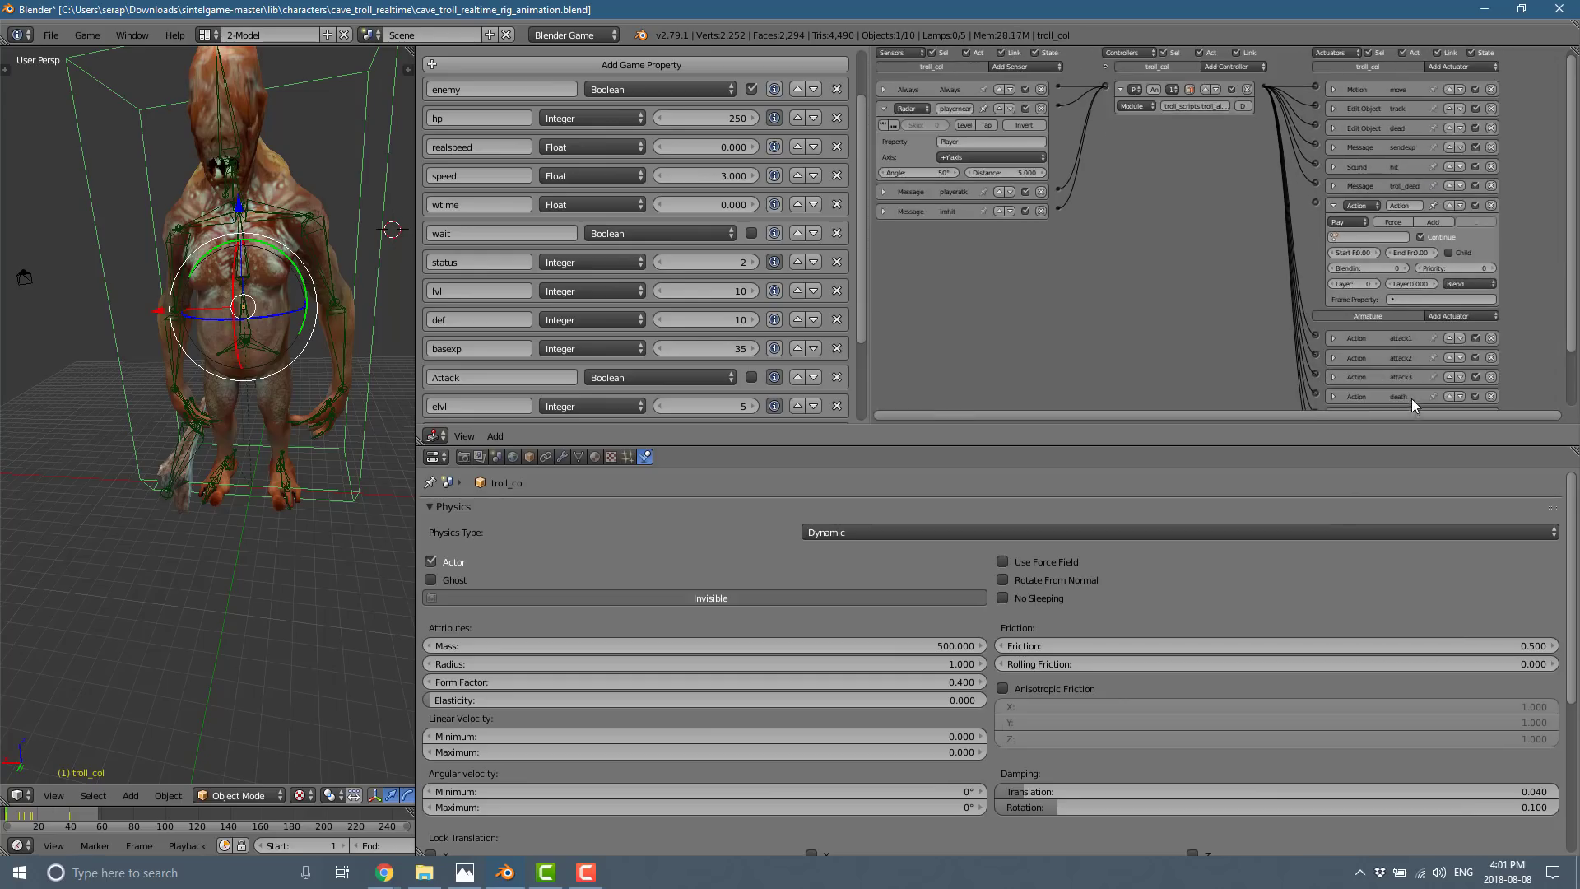
pyautogui.scroll(-2, 1404, 367)
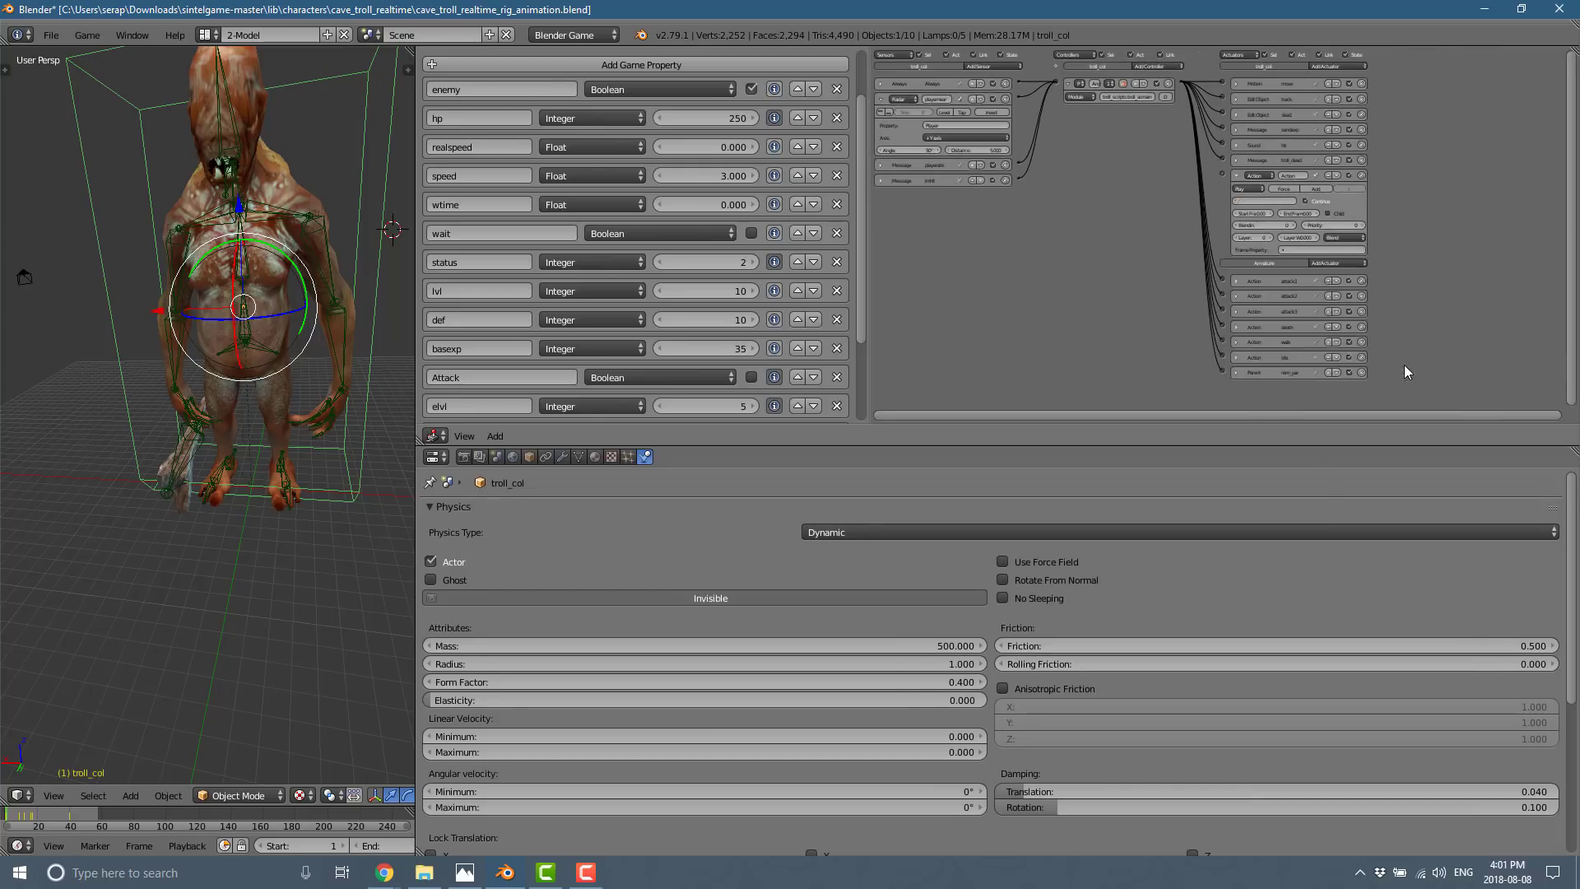
pyautogui.scroll(2, 1246, 364)
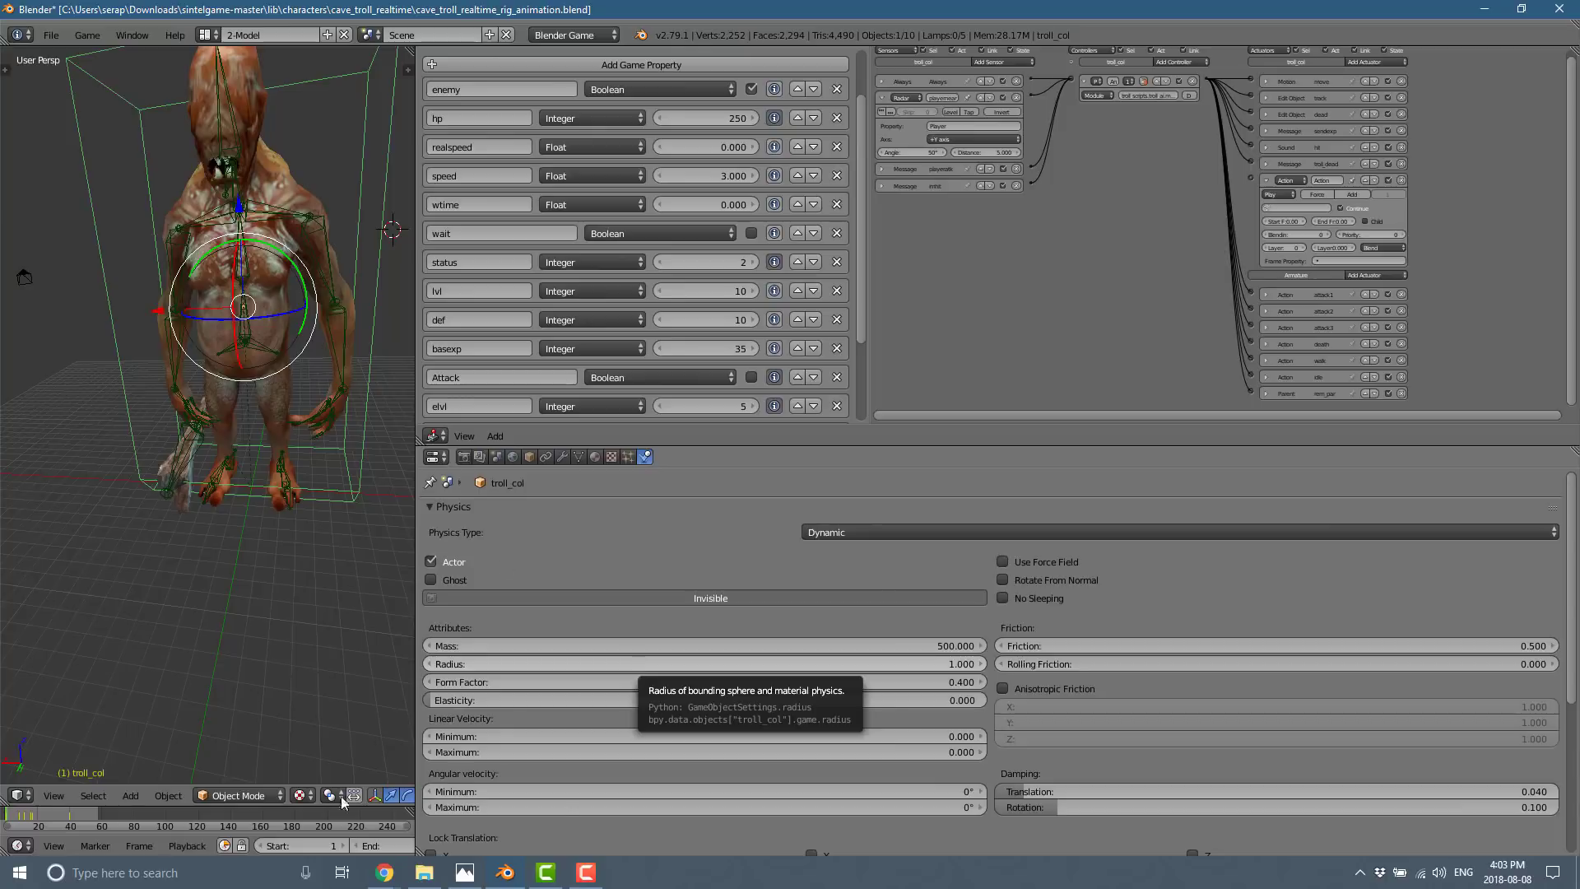
pyautogui.click(384, 872)
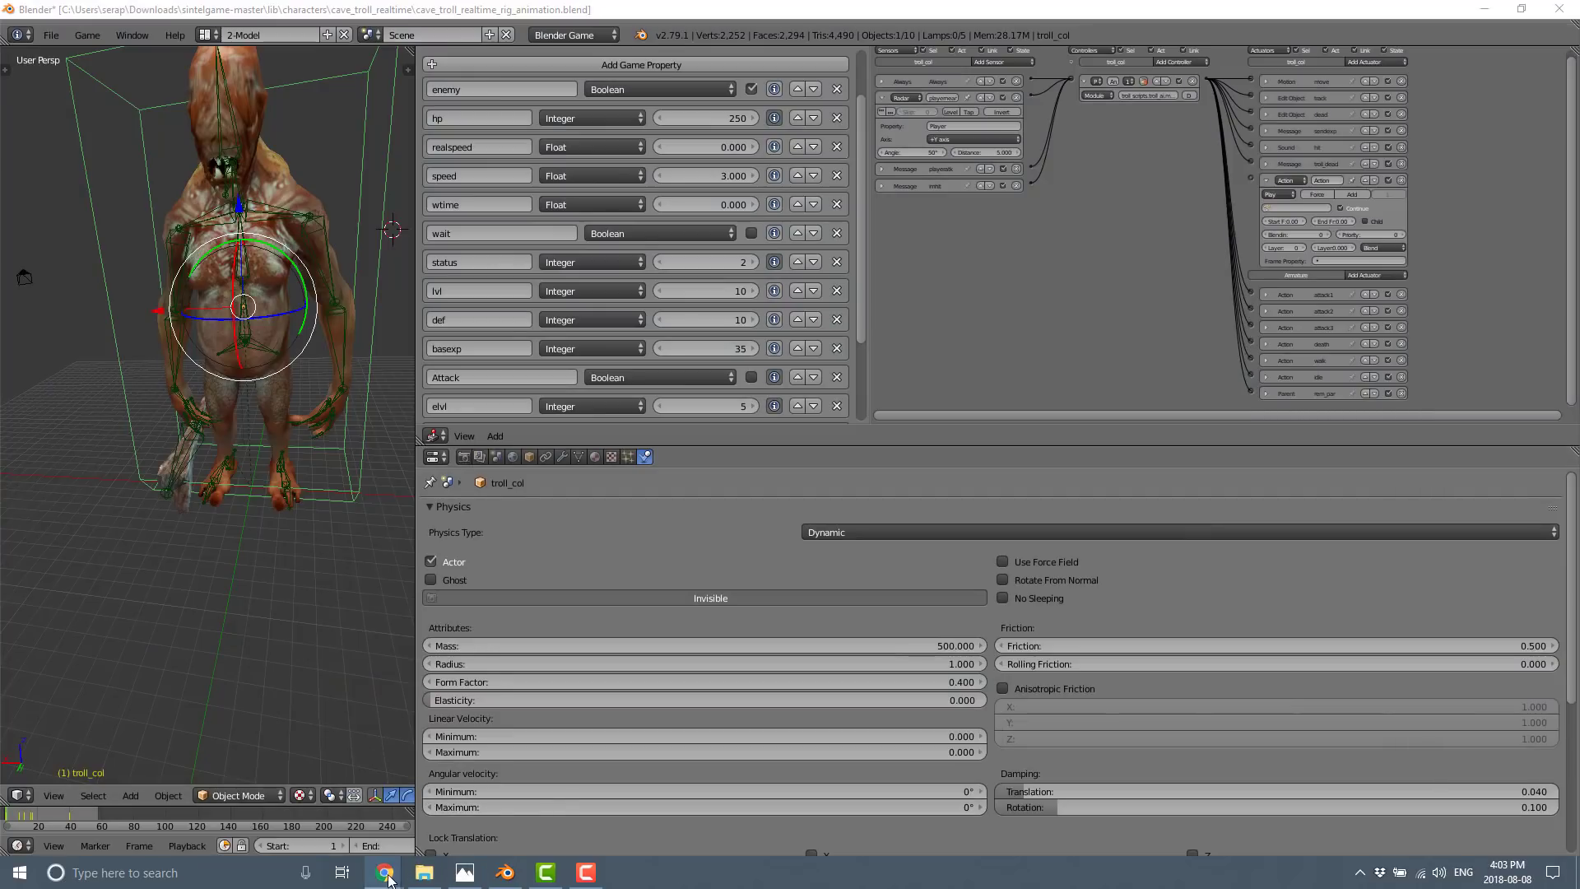
# Return to the jonburesh/sintelgame GitHub page in the browser and scroll to its top
pyautogui.moveTo(386, 874)
pyautogui.click(332, 820)
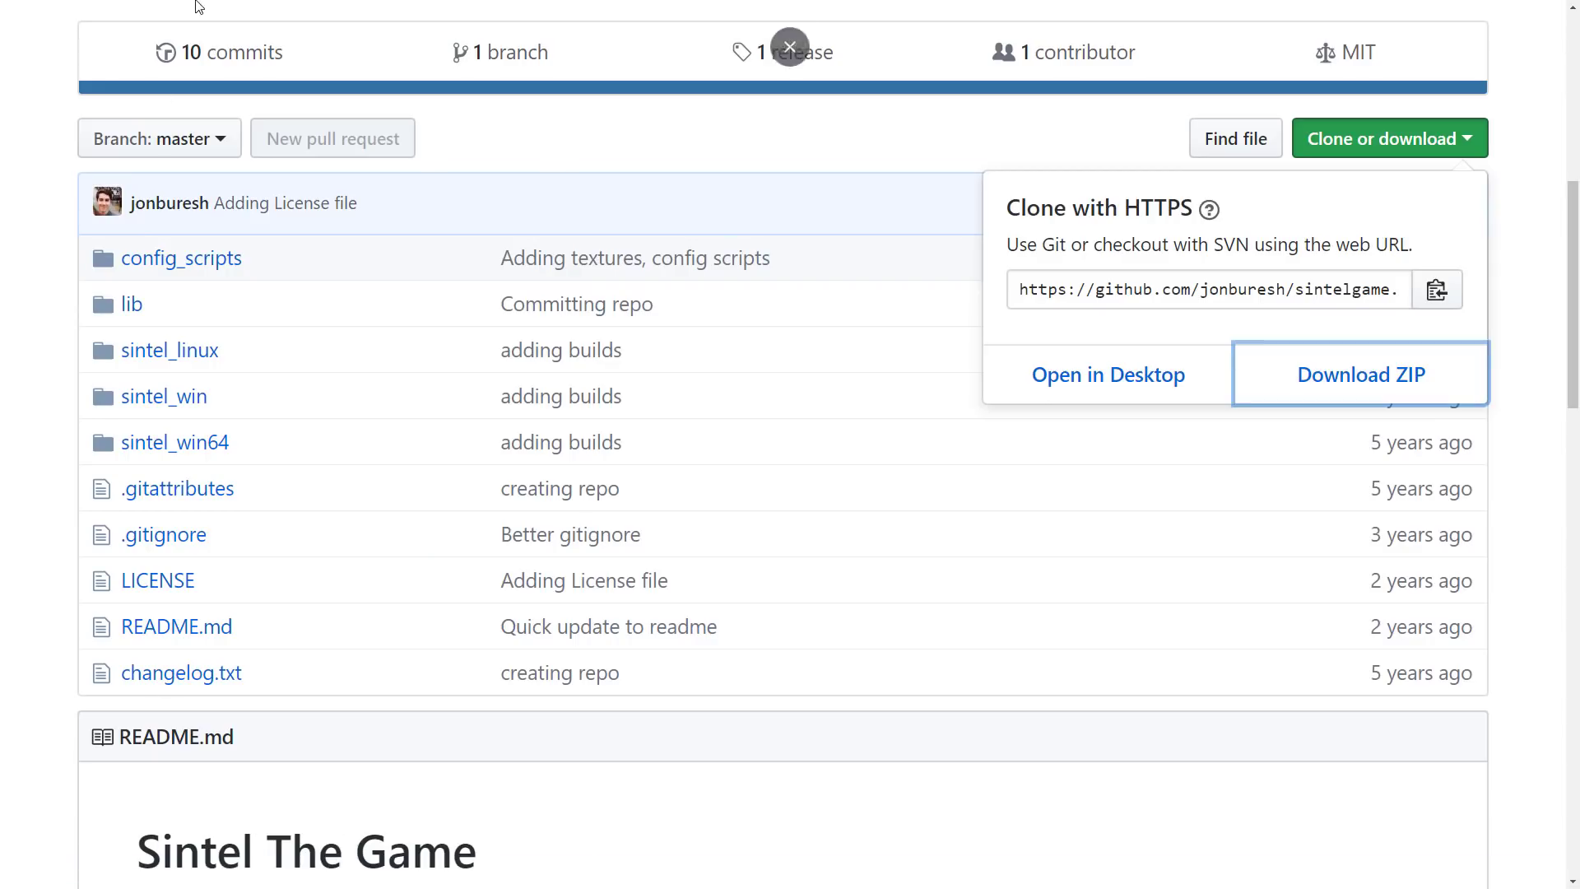
pyautogui.scroll(7, 352, 296)
pyautogui.scroll(1, 367, 283)
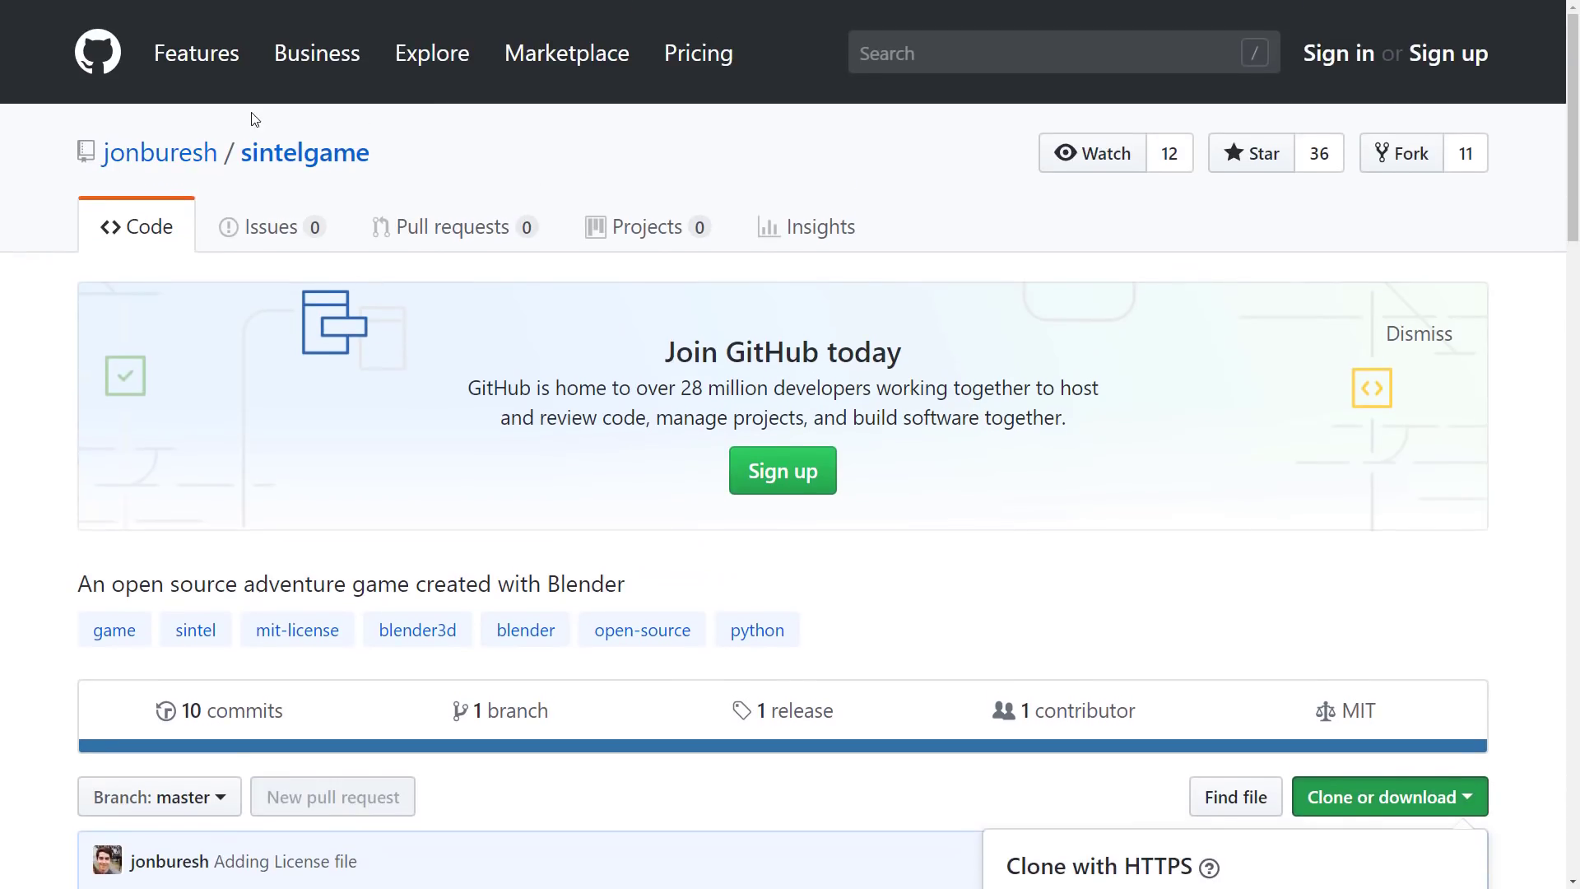